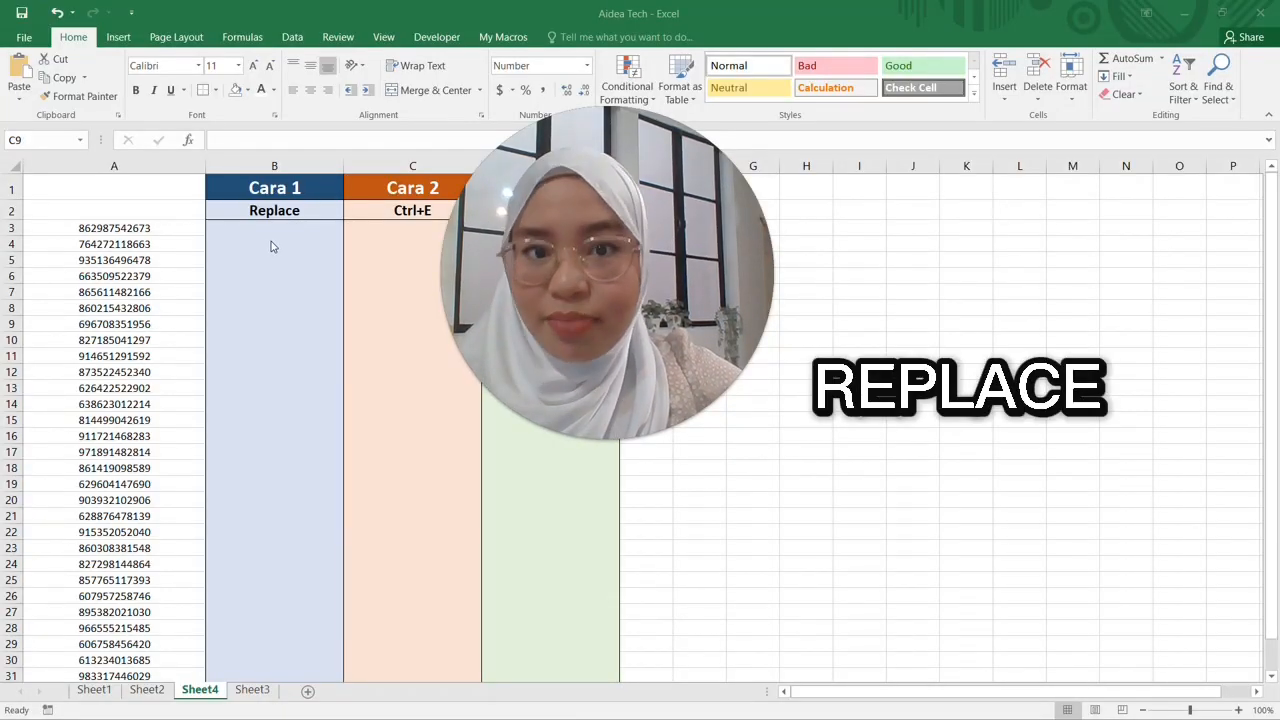
Point out the Replace and Ctrl+E columns and the first twelve numbers in column A
{"action": "mouse_move", "coordinate": [575, 403]}
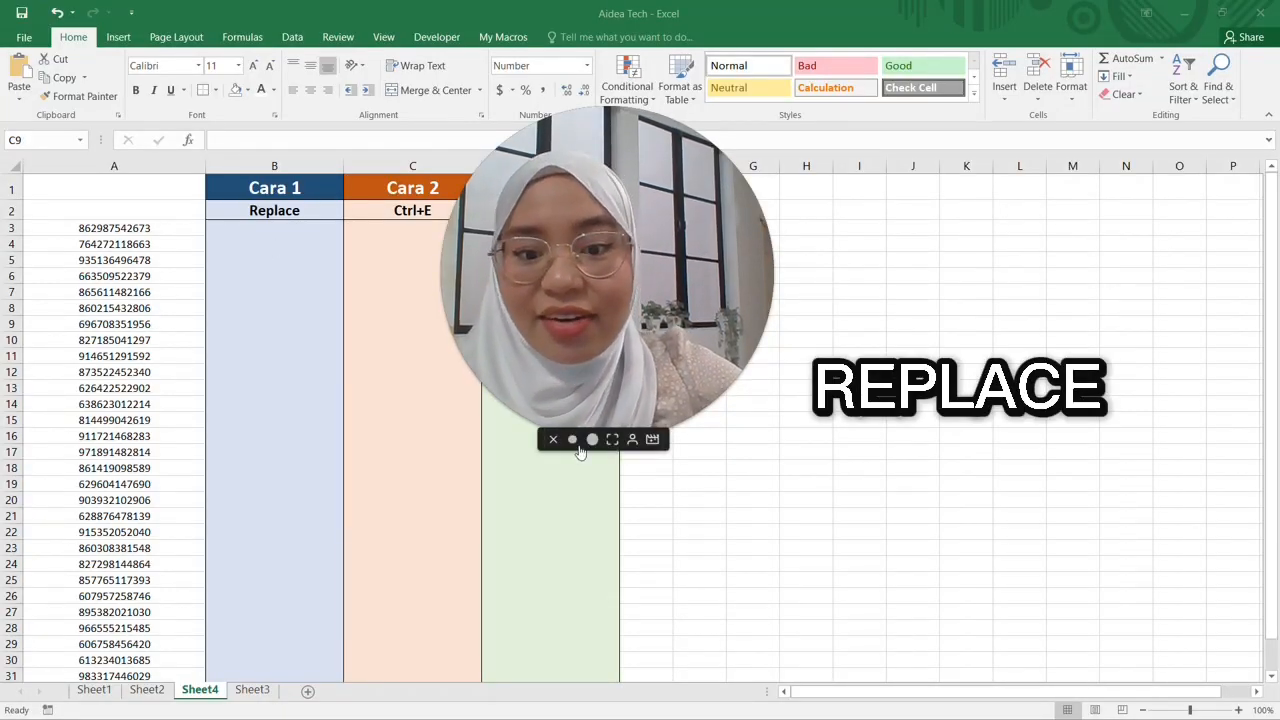
{"action": "left_click", "coordinate": [572, 439]}
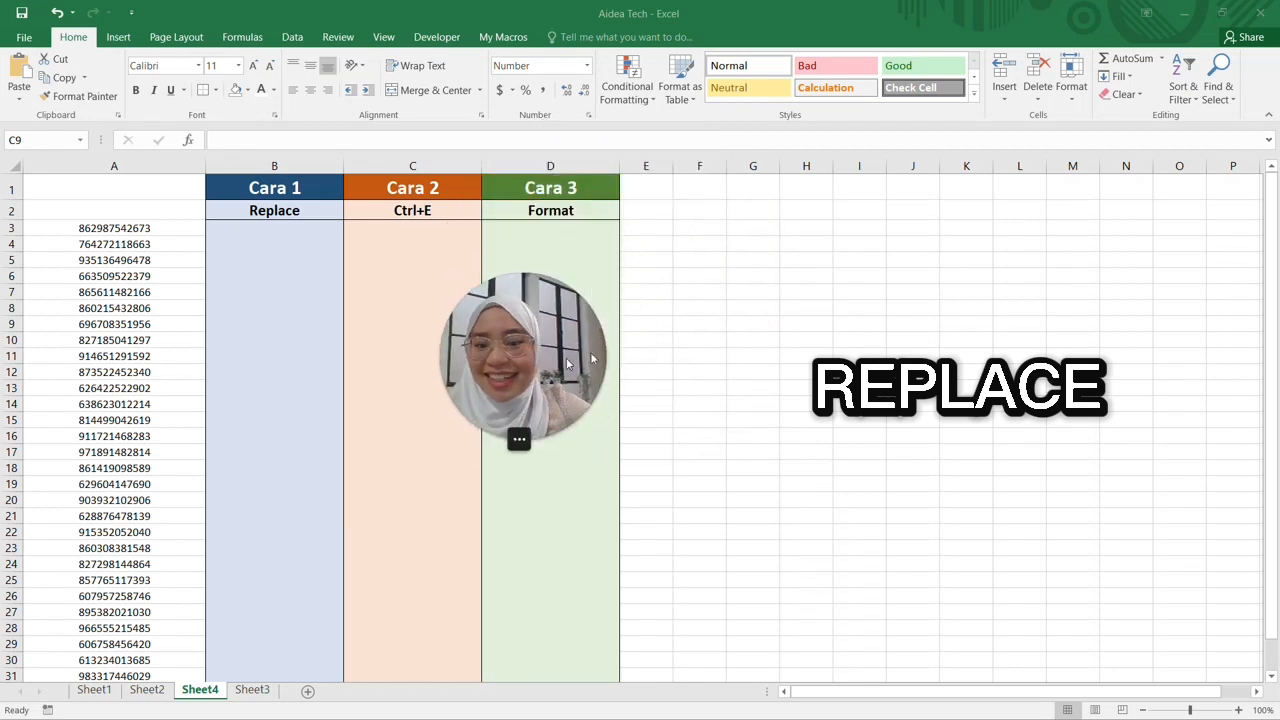
{"action": "left_click_drag", "start_coordinate": [548, 380], "coordinate": [963, 248]}
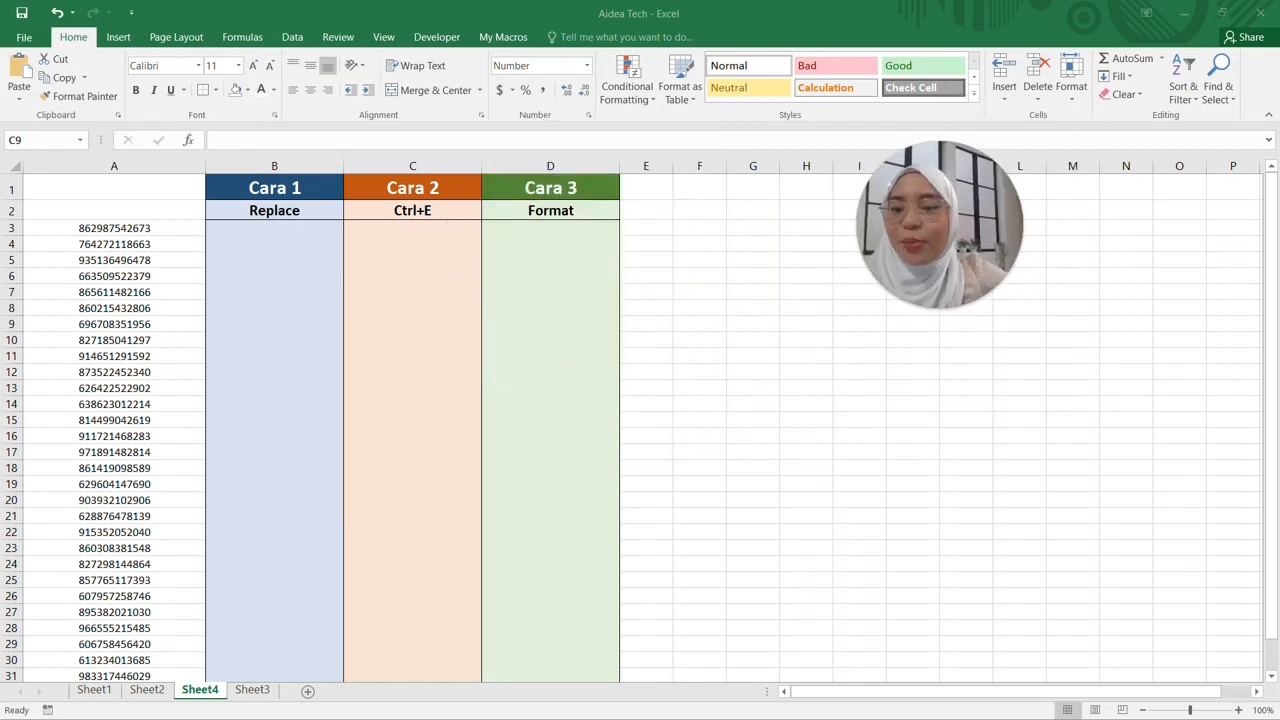
{"action": "left_click", "coordinate": [285, 229]}
{"action": "left_click", "coordinate": [280, 228]}
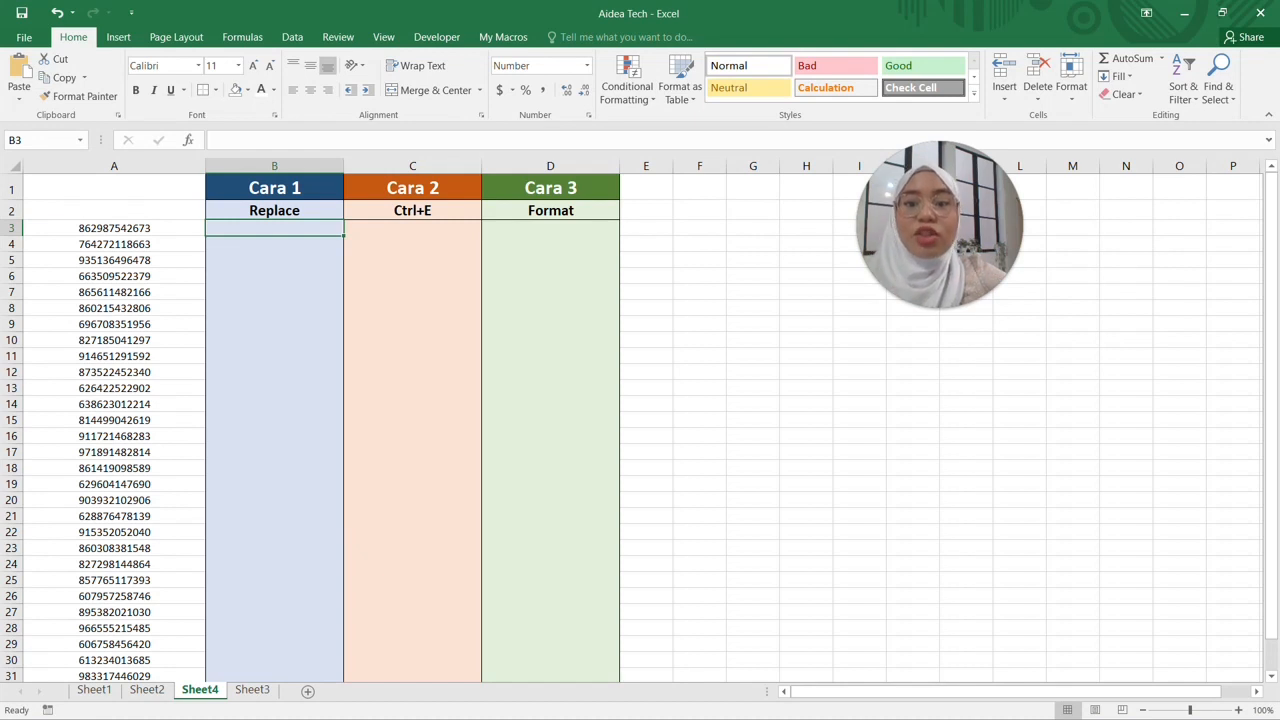
{"action": "left_click", "coordinate": [412, 210]}
{"action": "left_click", "coordinate": [274, 228]}
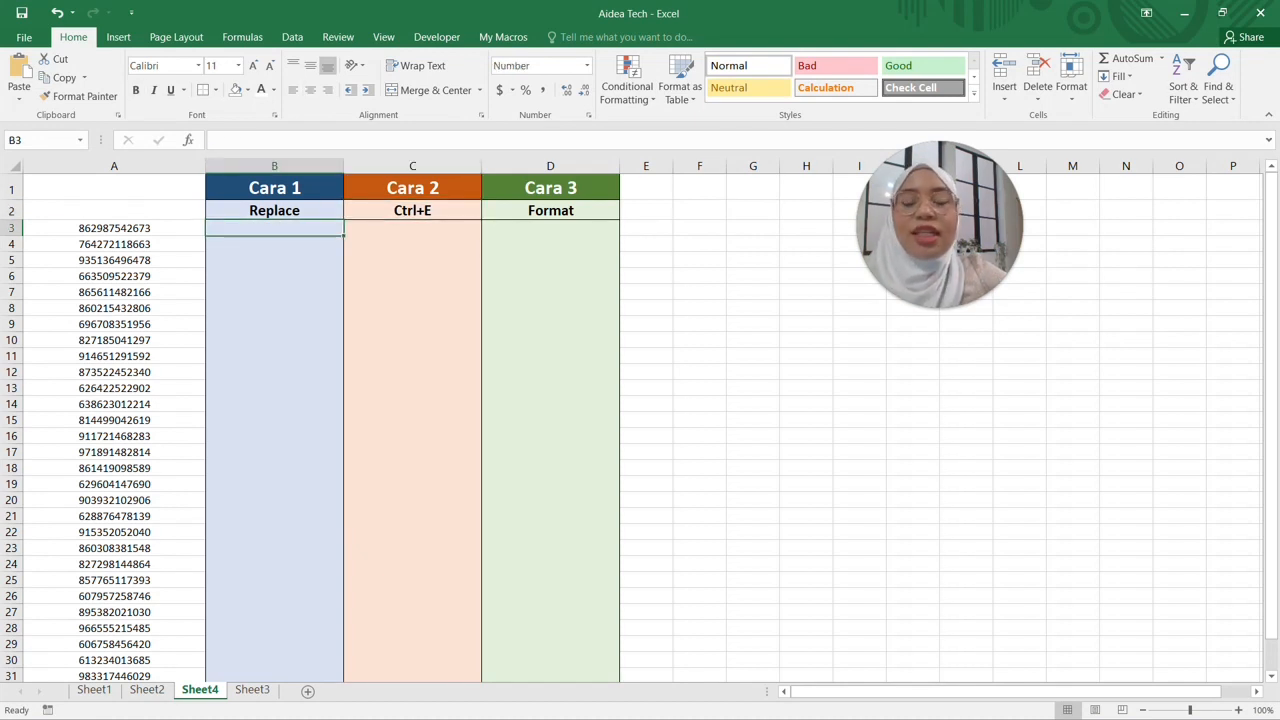
{"action": "left_click_drag", "start_coordinate": [114, 228], "coordinate": [114, 404]}
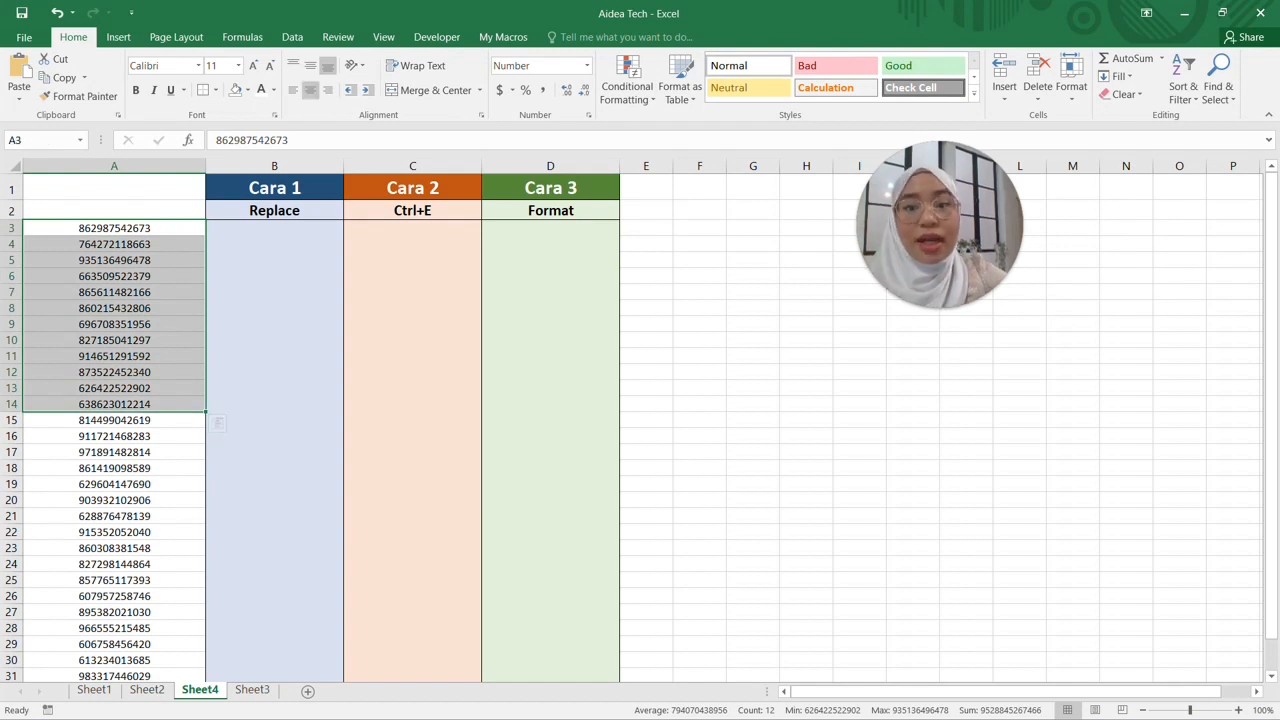
{"action": "left_click", "coordinate": [274, 228]}
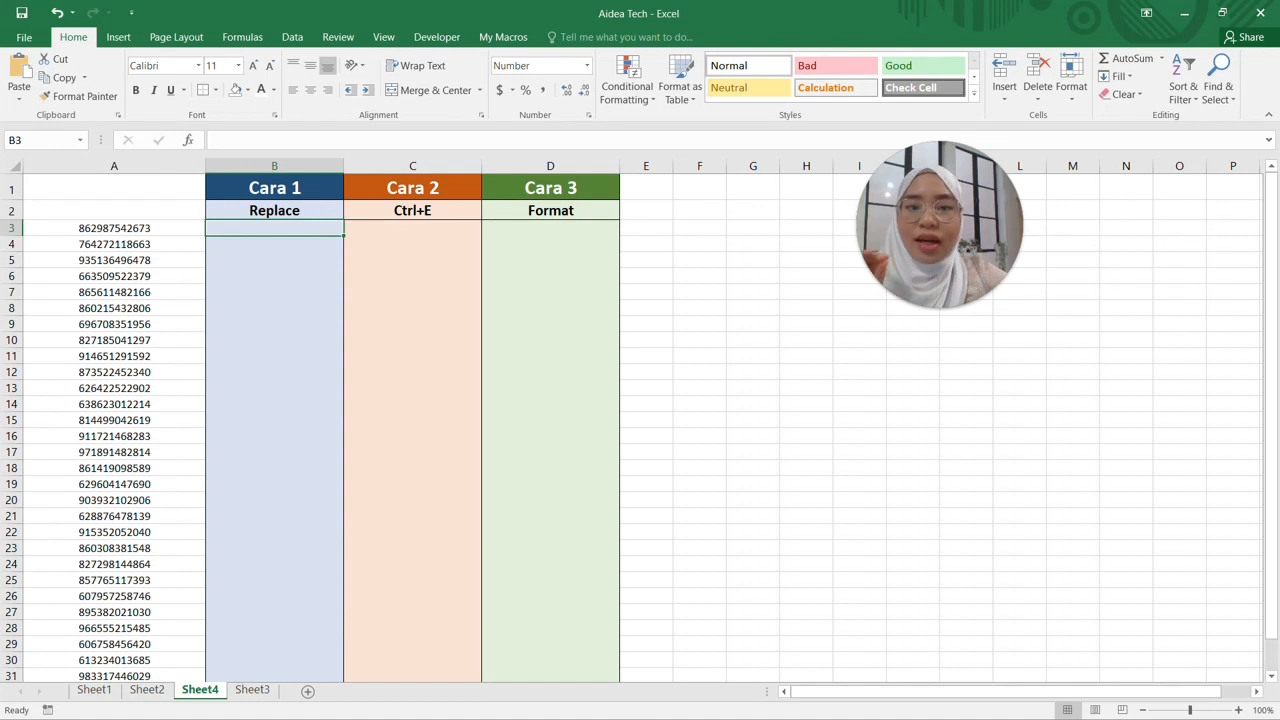
{"action": "left_click", "coordinate": [412, 244]}
{"action": "left_click", "coordinate": [412, 228]}
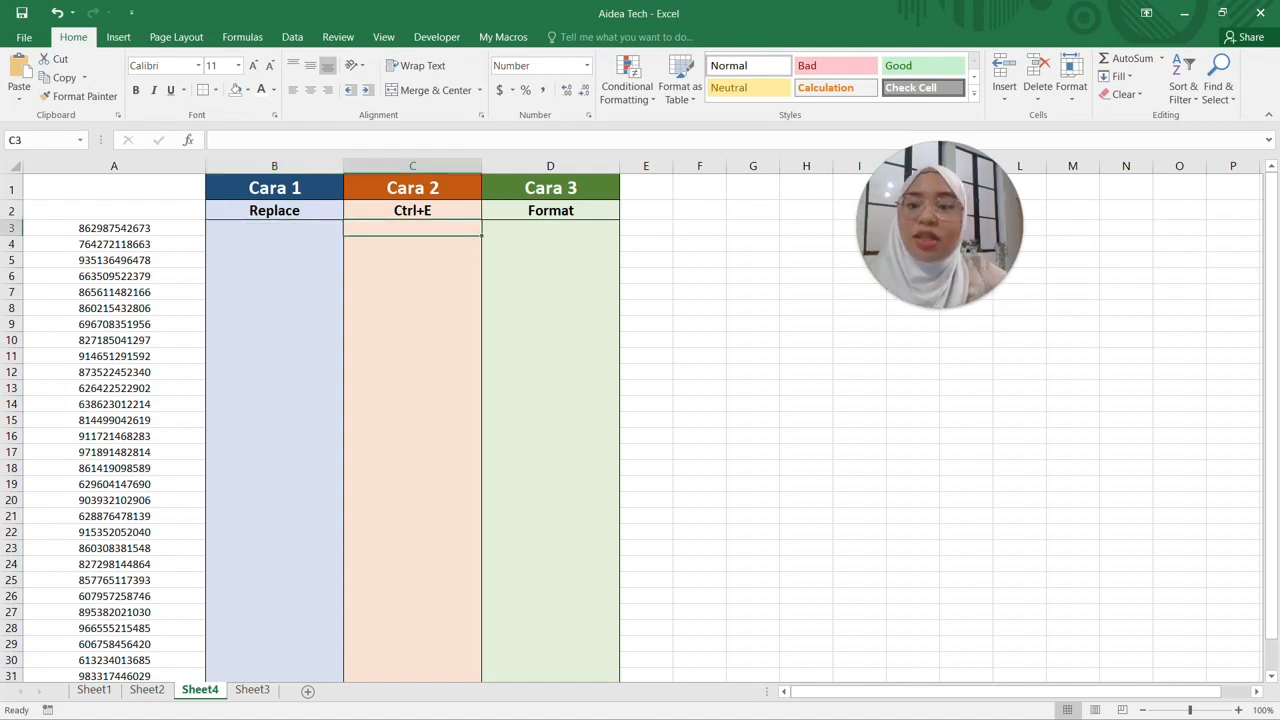
{"action": "left_click", "coordinate": [274, 228]}
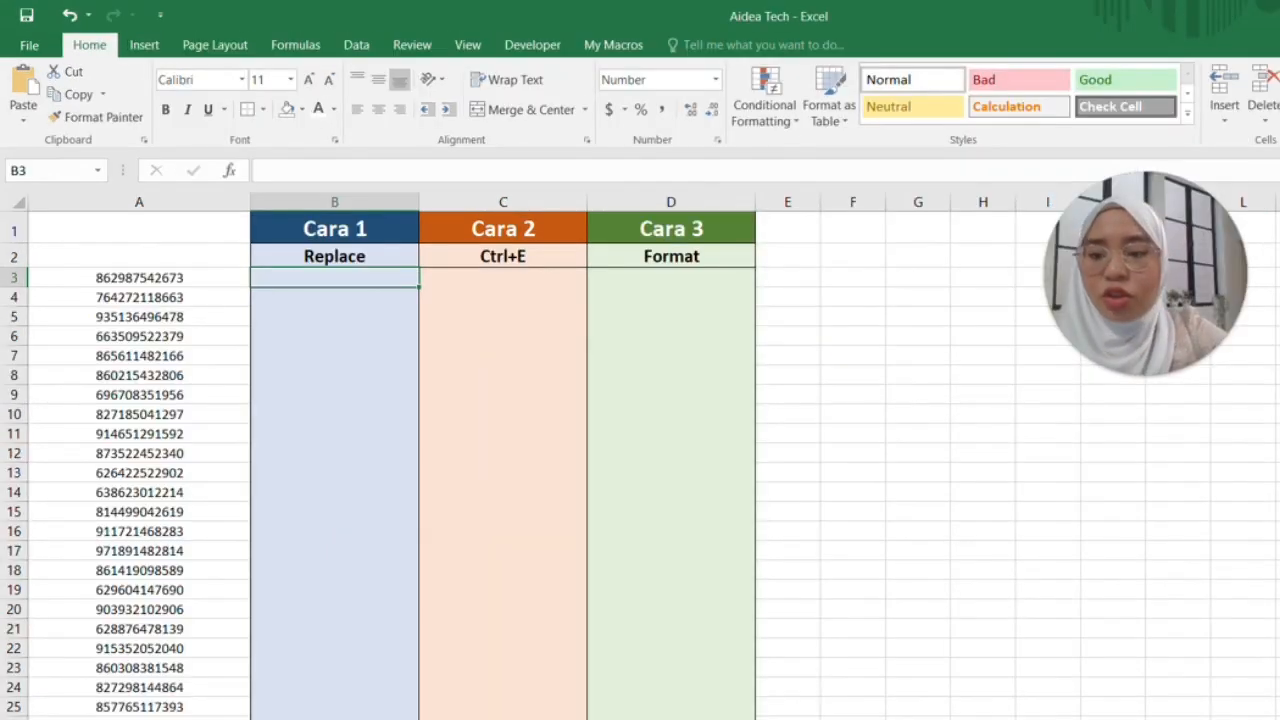
{"action": "type", "text": "="}
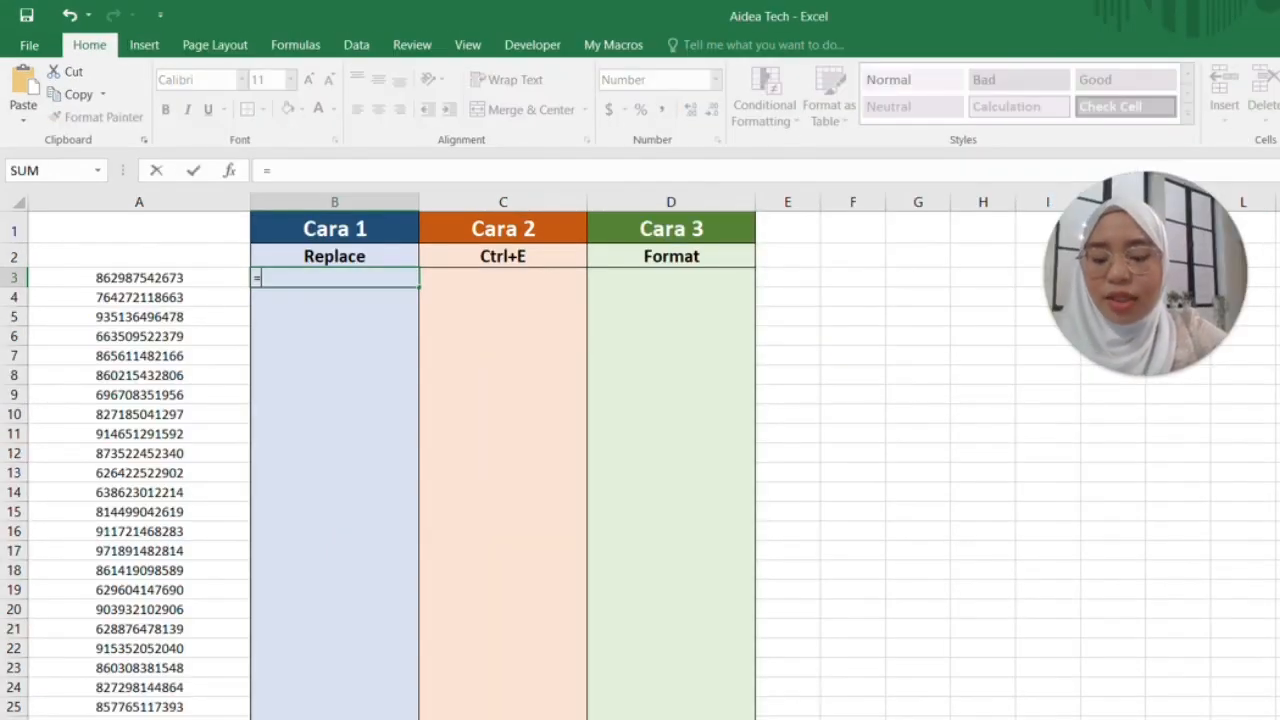
{"action": "type", "text": "repl"}
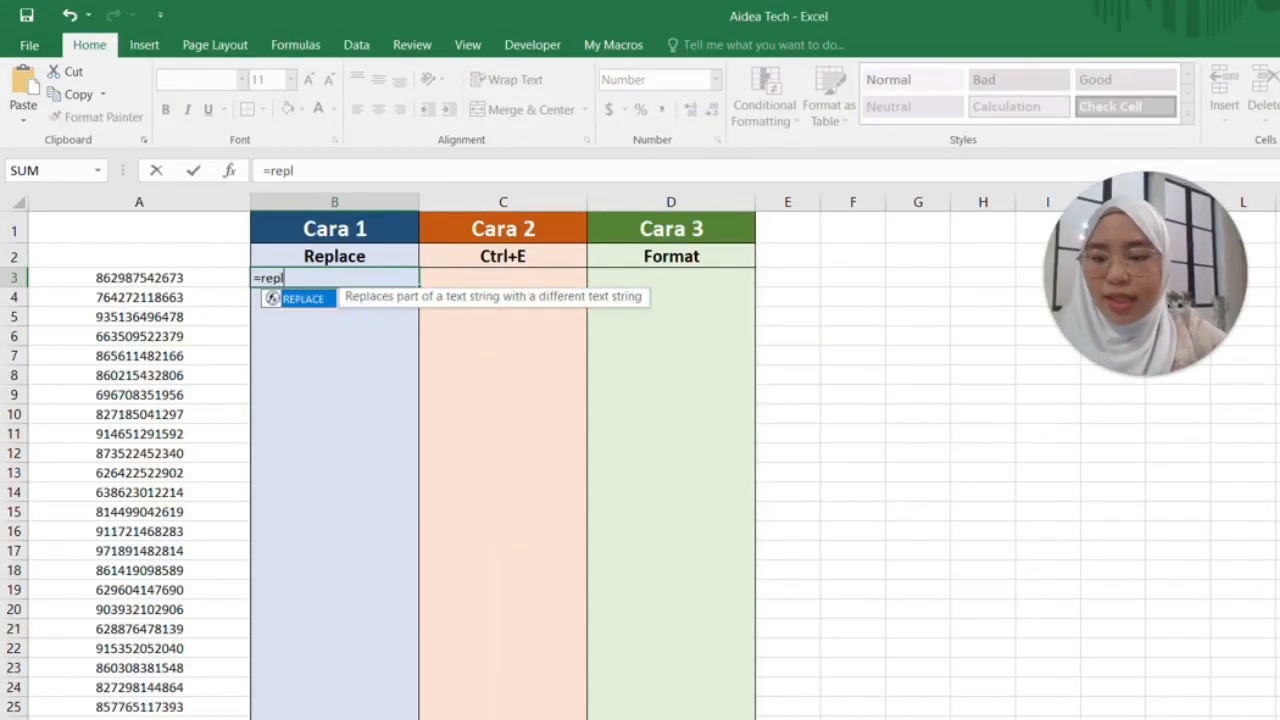
{"action": "double_click", "coordinate": [322, 300]}
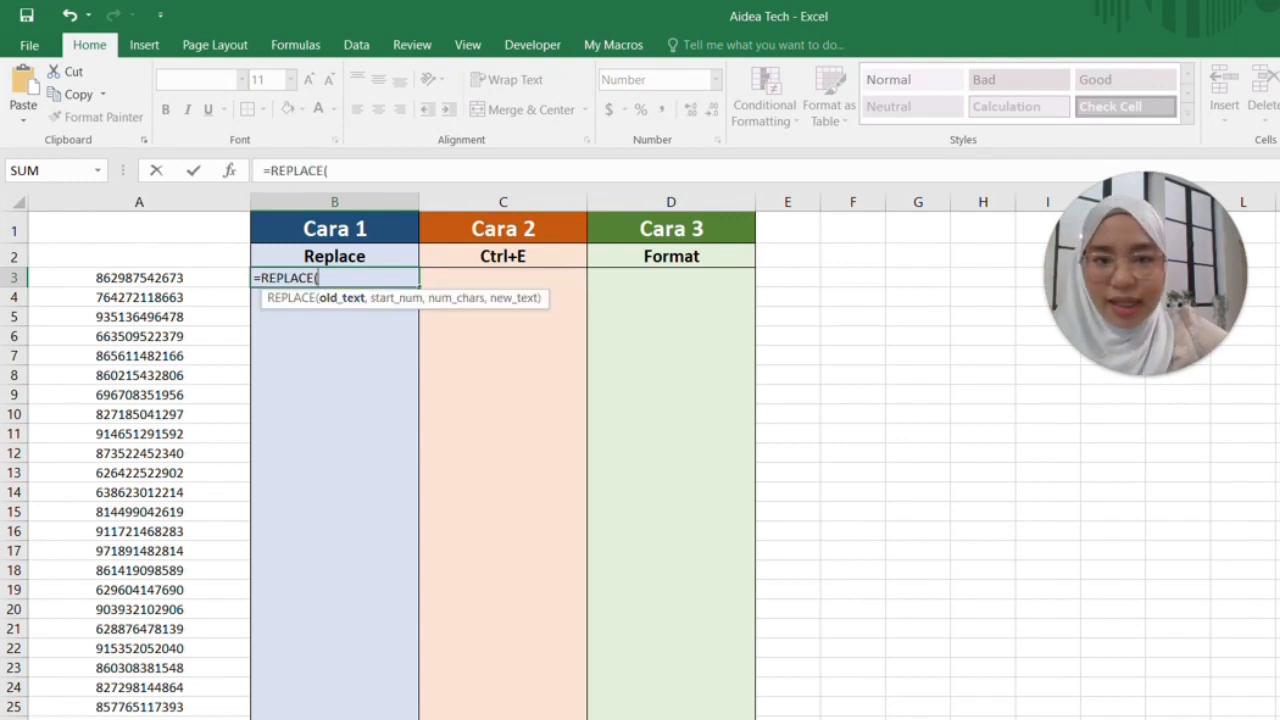
{"action": "left_click", "coordinate": [139, 278]}
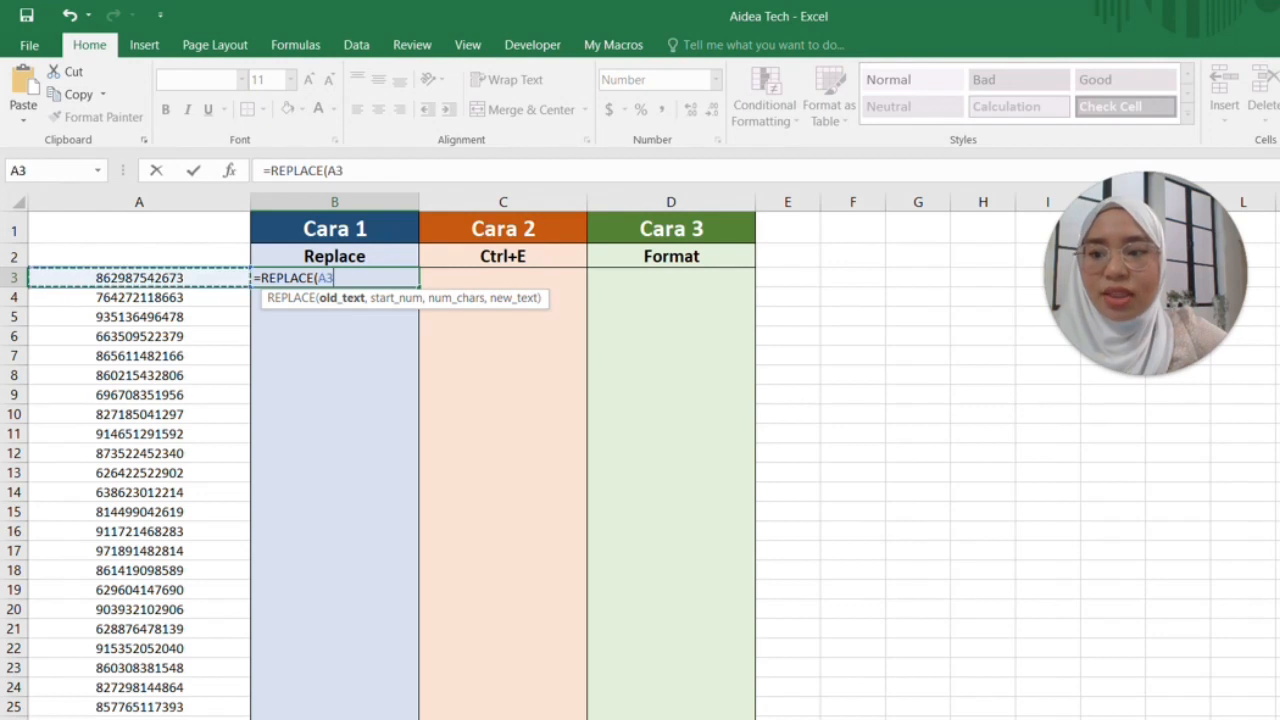
{"action": "type", "text": ","}
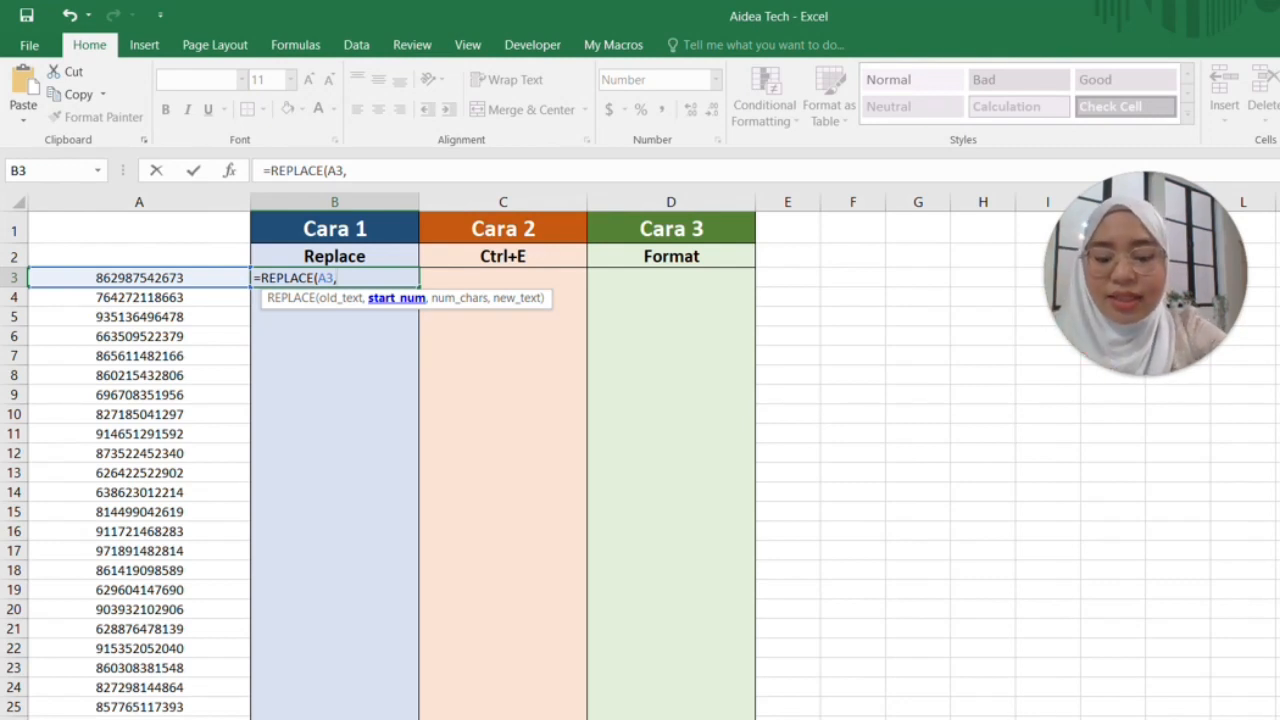
{"action": "type", "text": "7"}
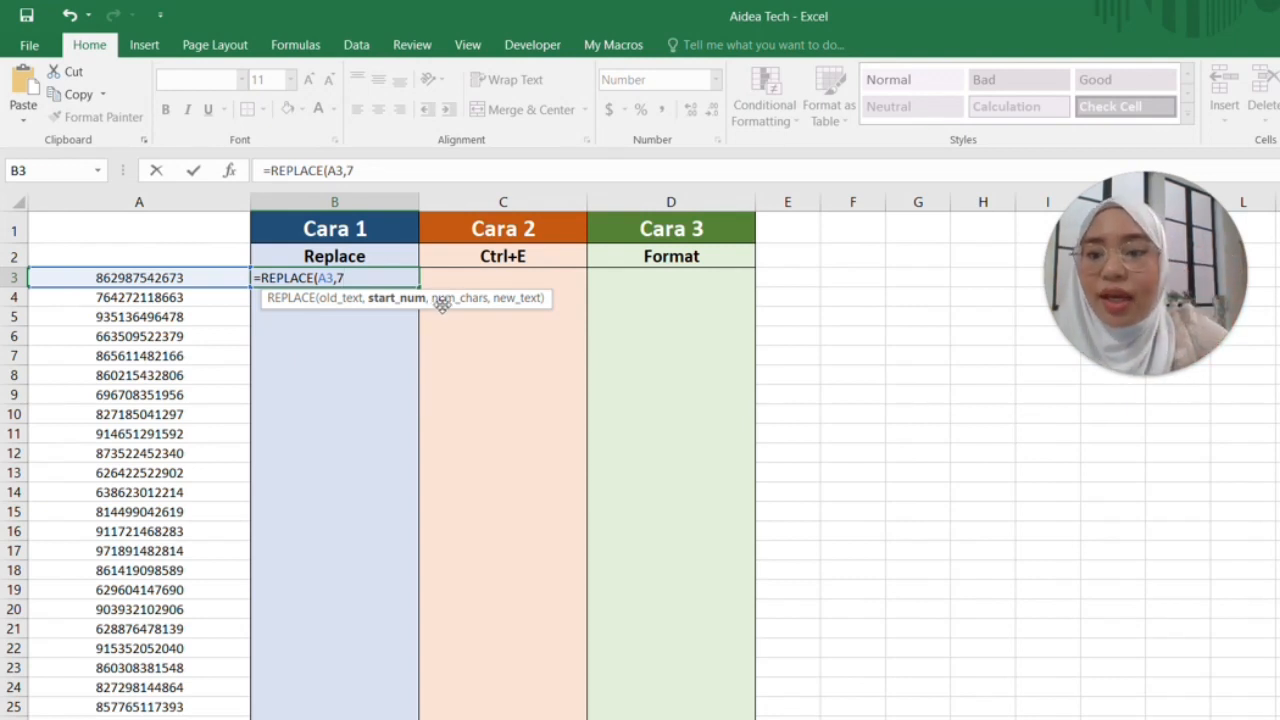
{"action": "type", "text": ","}
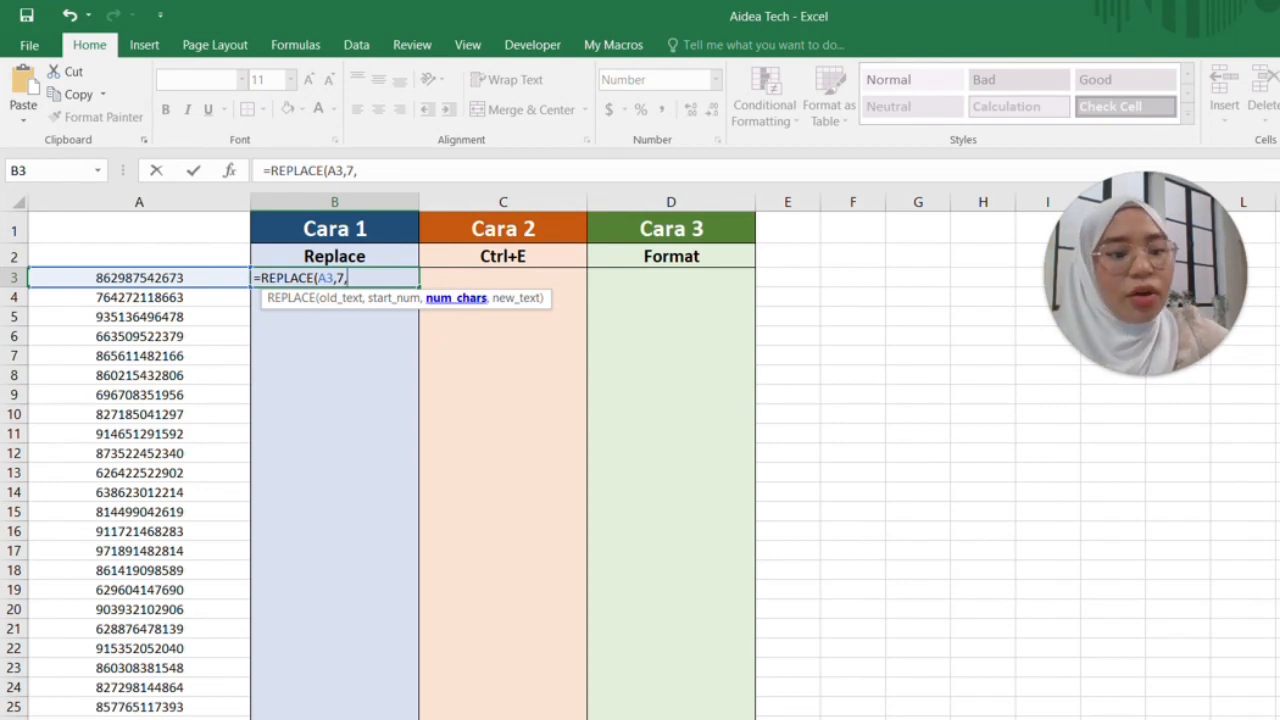
{"action": "type", "text": "0"}
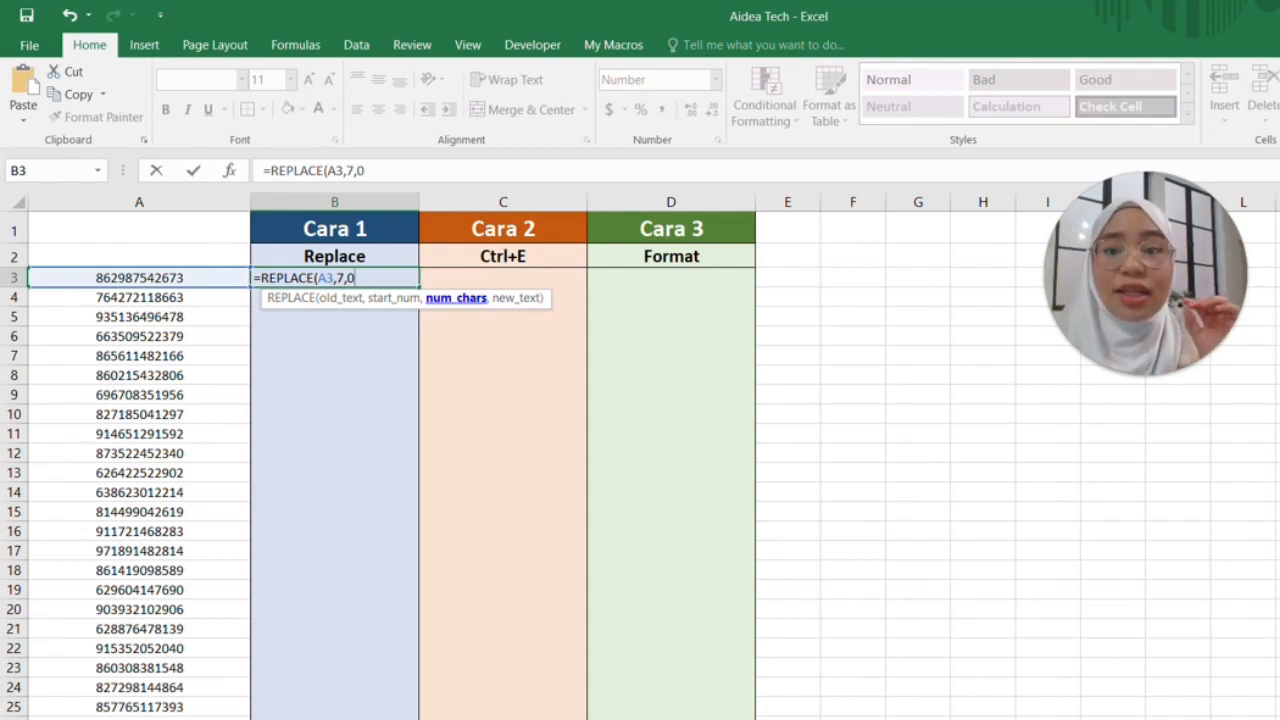
{"action": "type", "text": ","}
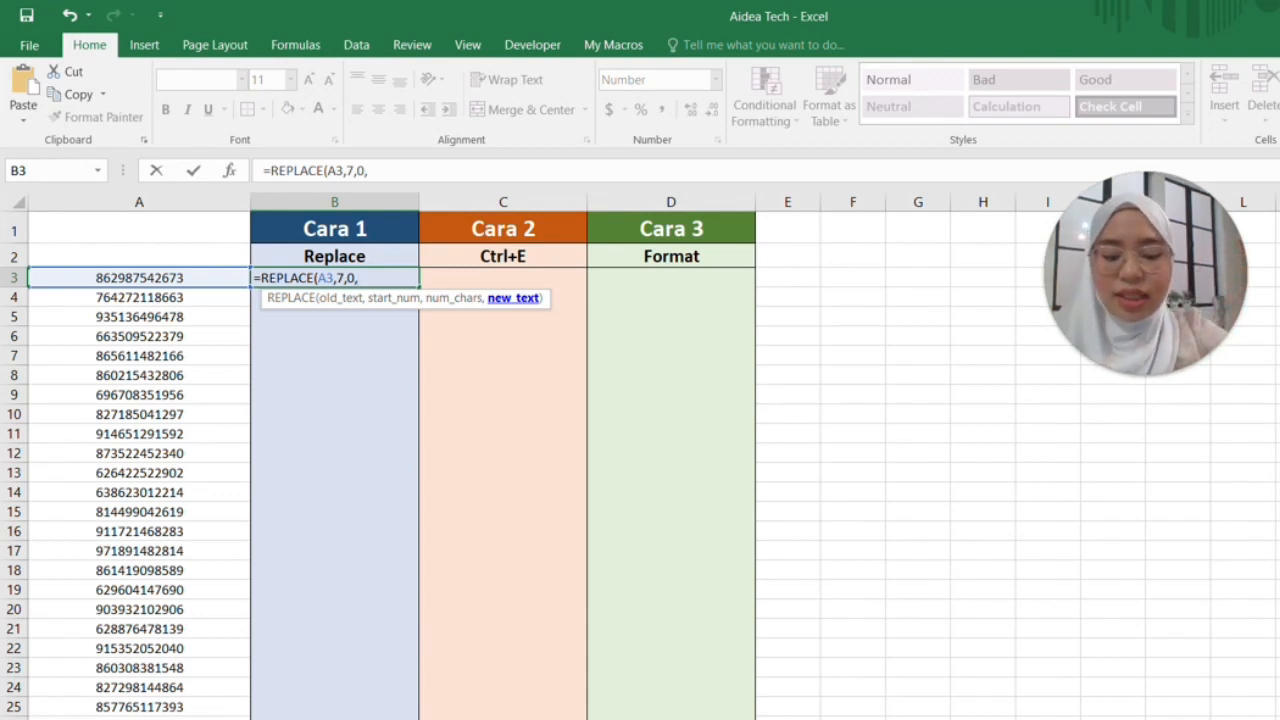
{"action": "type", "text": "\"-"}
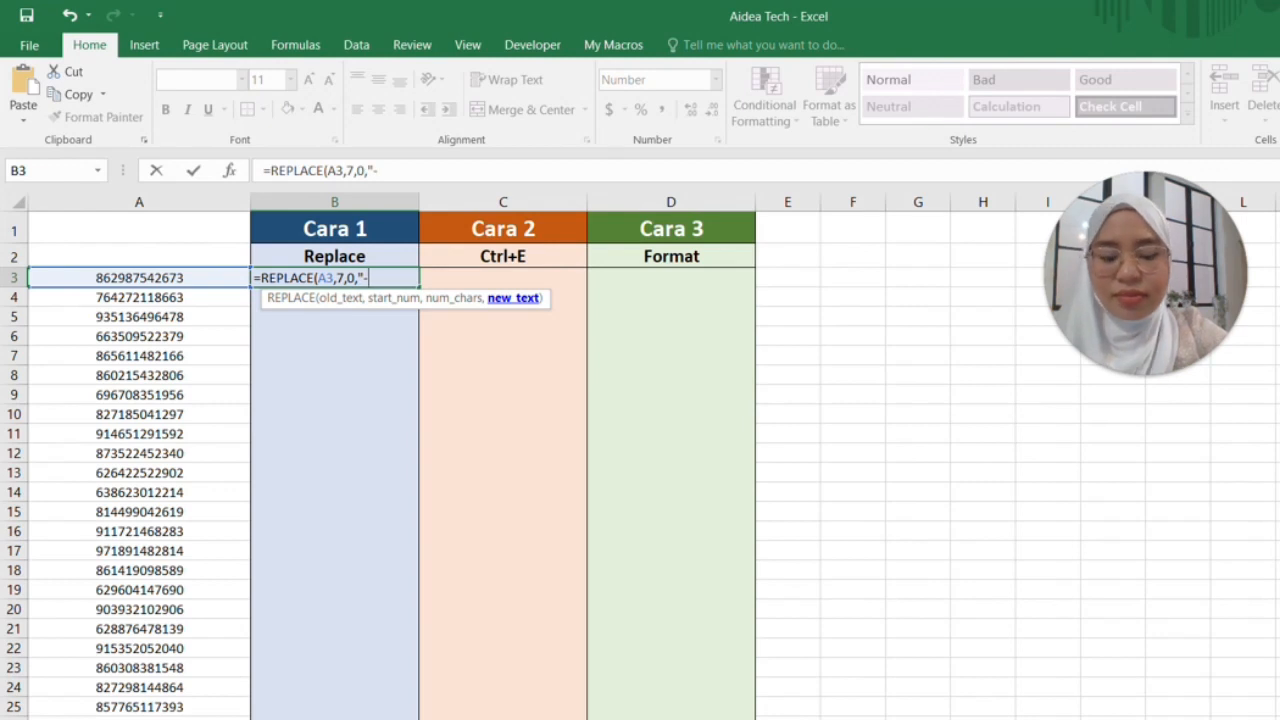
{"action": "type", "text": "\")"}
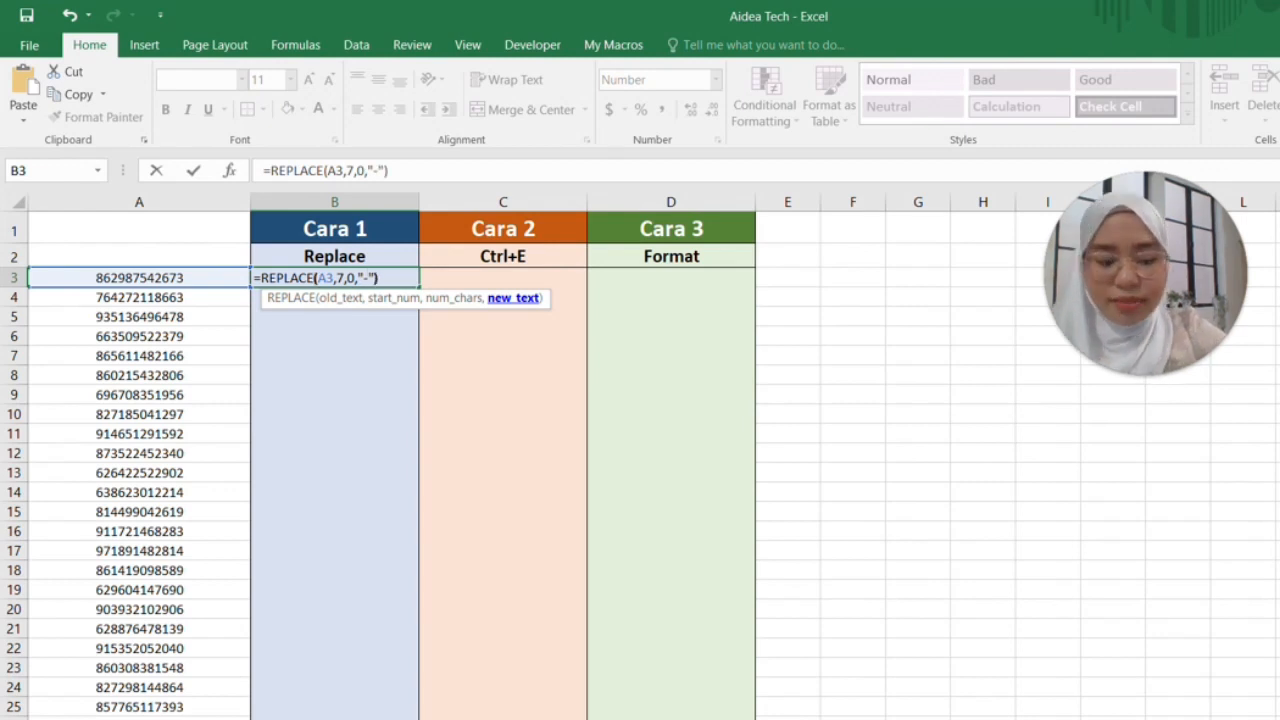
{"action": "key", "text": "Return"}
{"action": "left_click", "coordinate": [334, 278]}
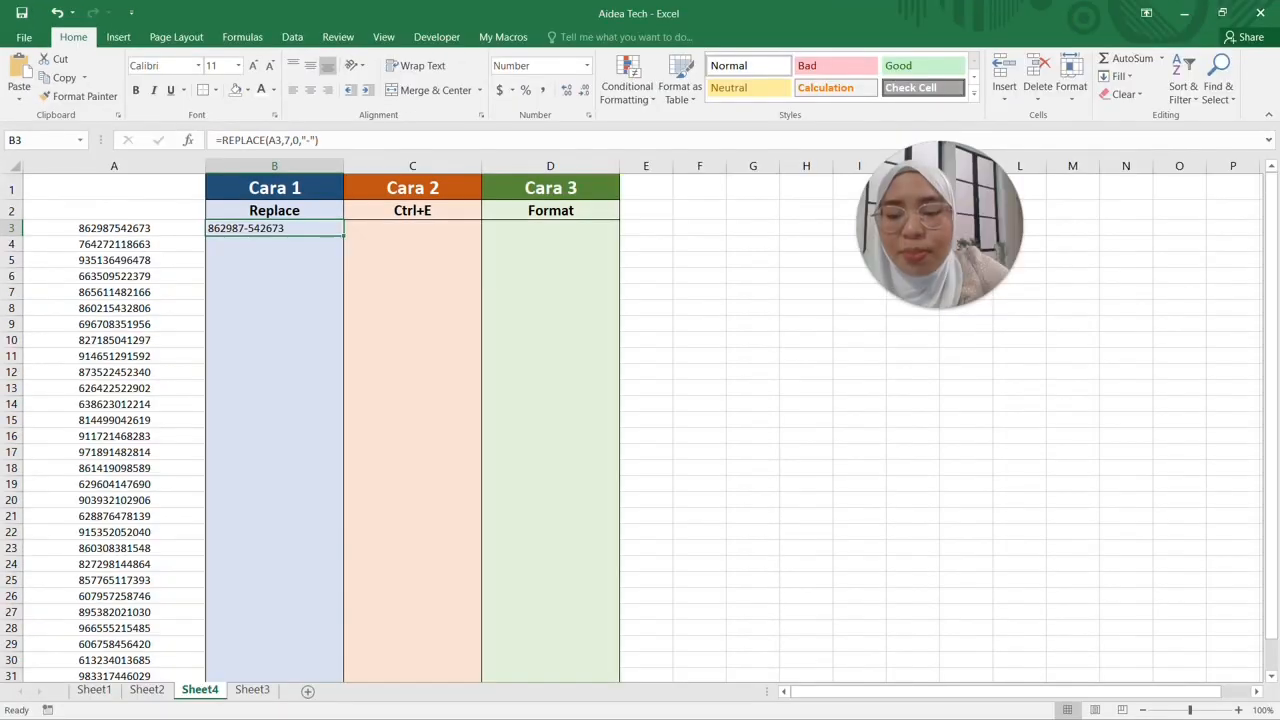
Reselect B3 and put its =REPLACE(A3,7,0,"-") formula into edit mode
{"action": "left_click", "coordinate": [334, 297]}
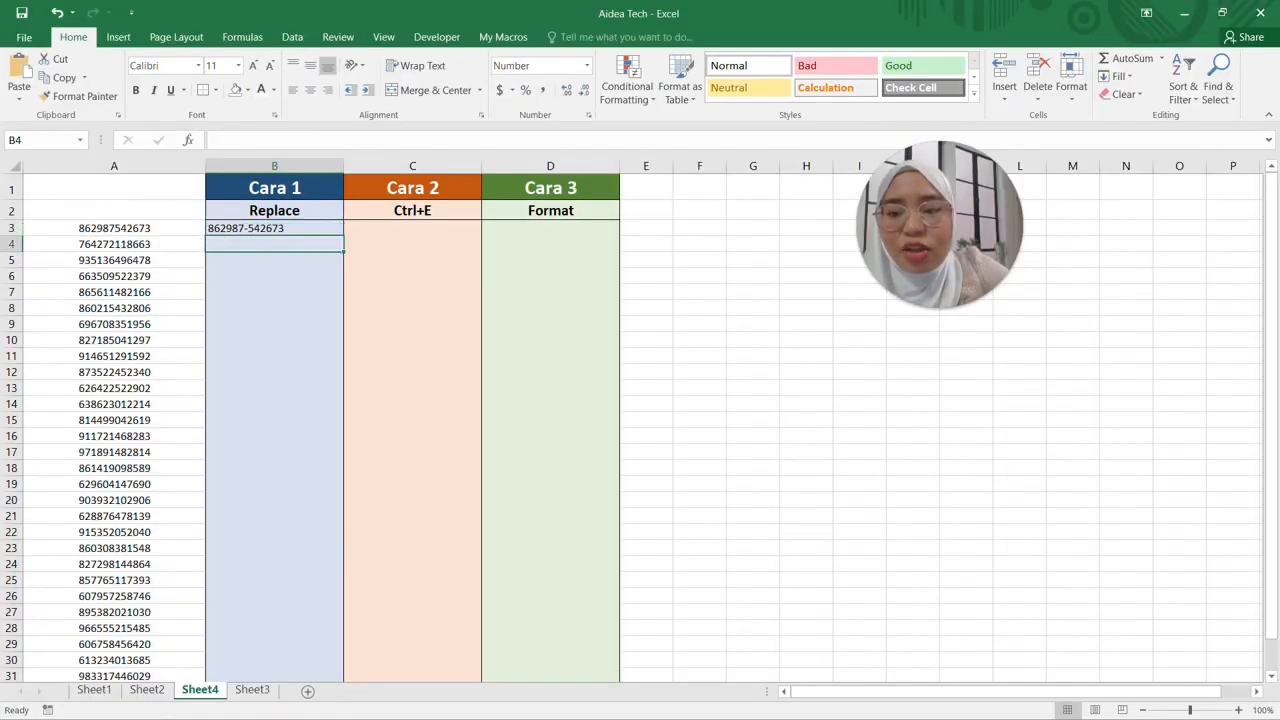
{"action": "left_click", "coordinate": [334, 278]}
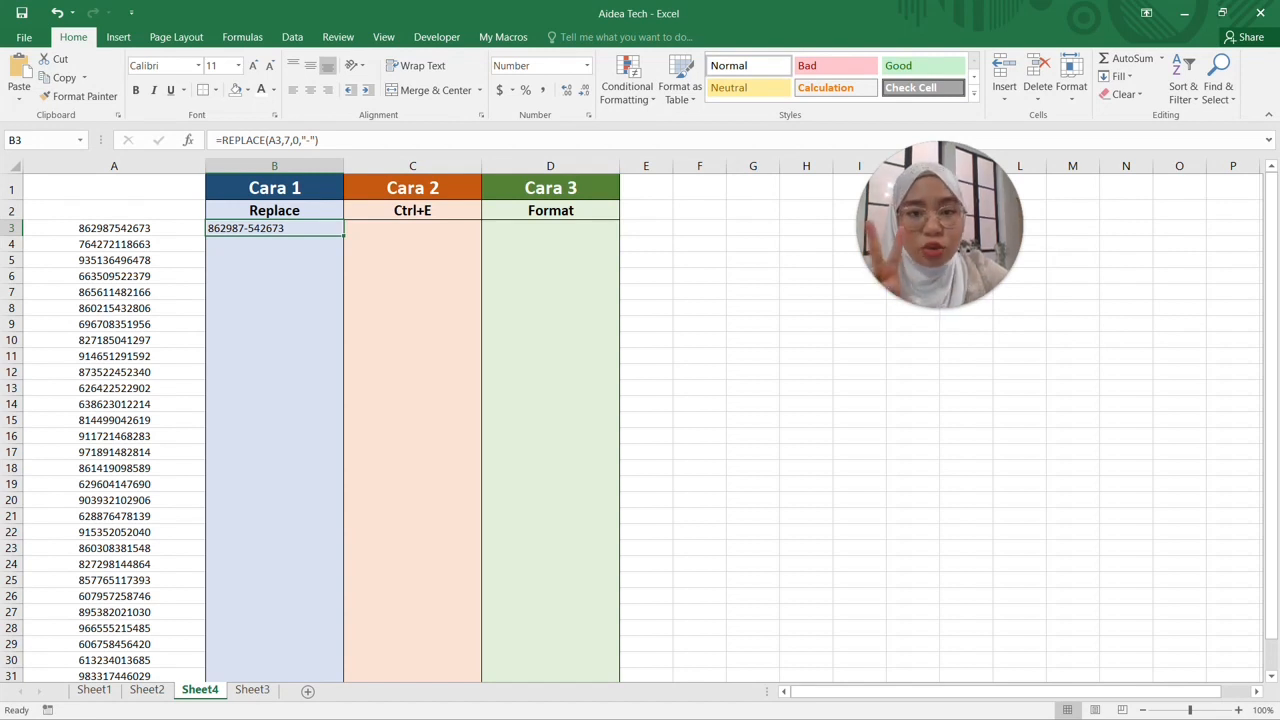
{"action": "key", "text": "Down"}
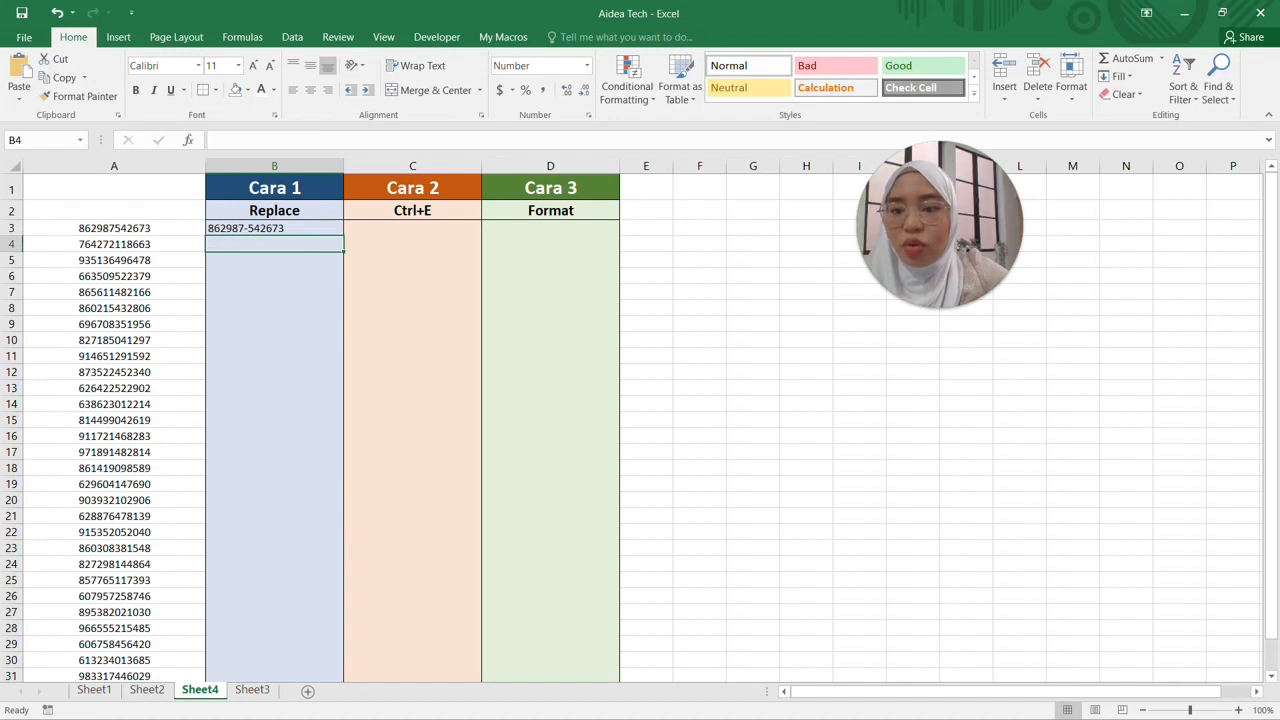
{"action": "key", "text": "Up"}
{"action": "key", "text": "F2"}
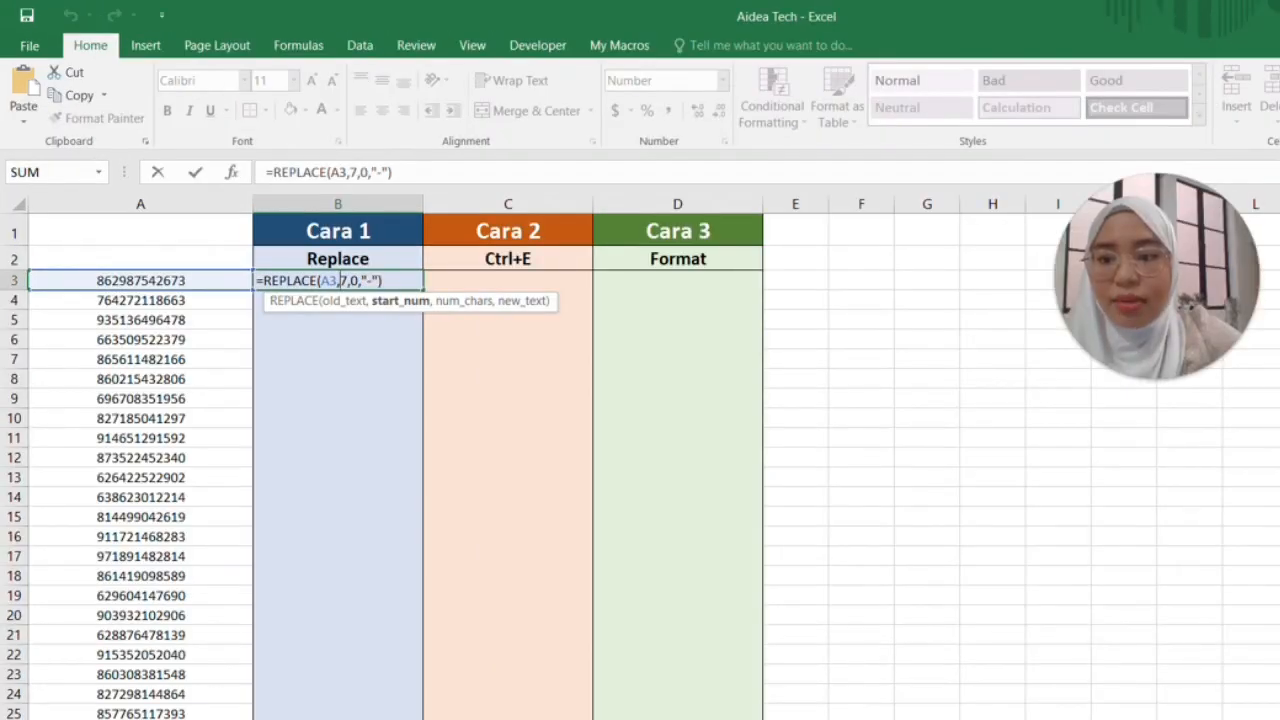
{"action": "left_click", "coordinate": [214, 228]}
{"action": "type", "text": "repla"}
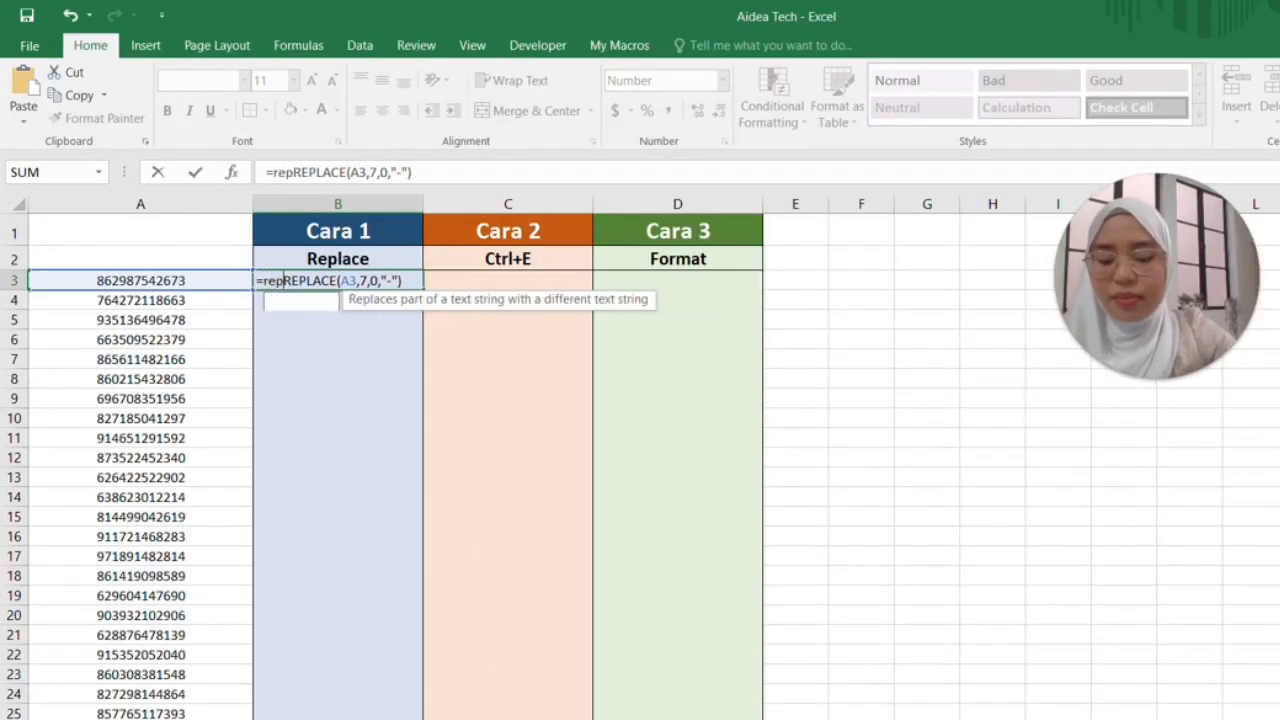
{"action": "key", "text": "Tab"}
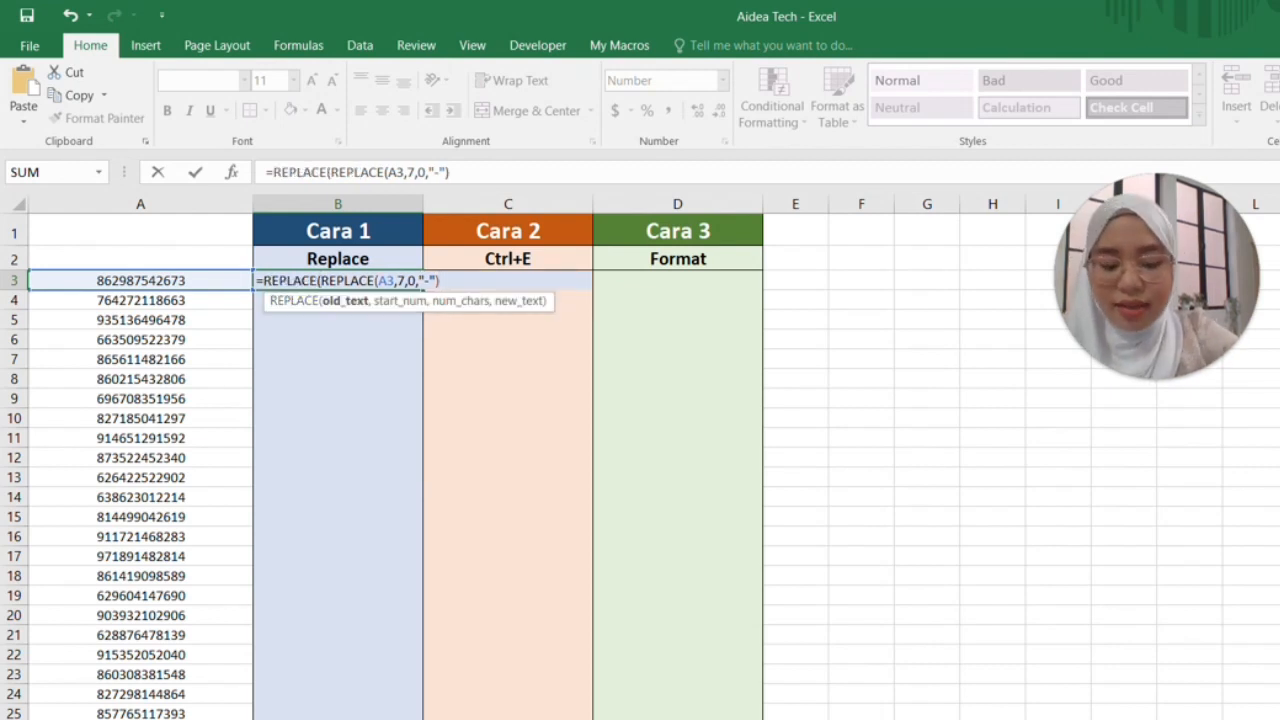
{"action": "type", "text": ",10"}
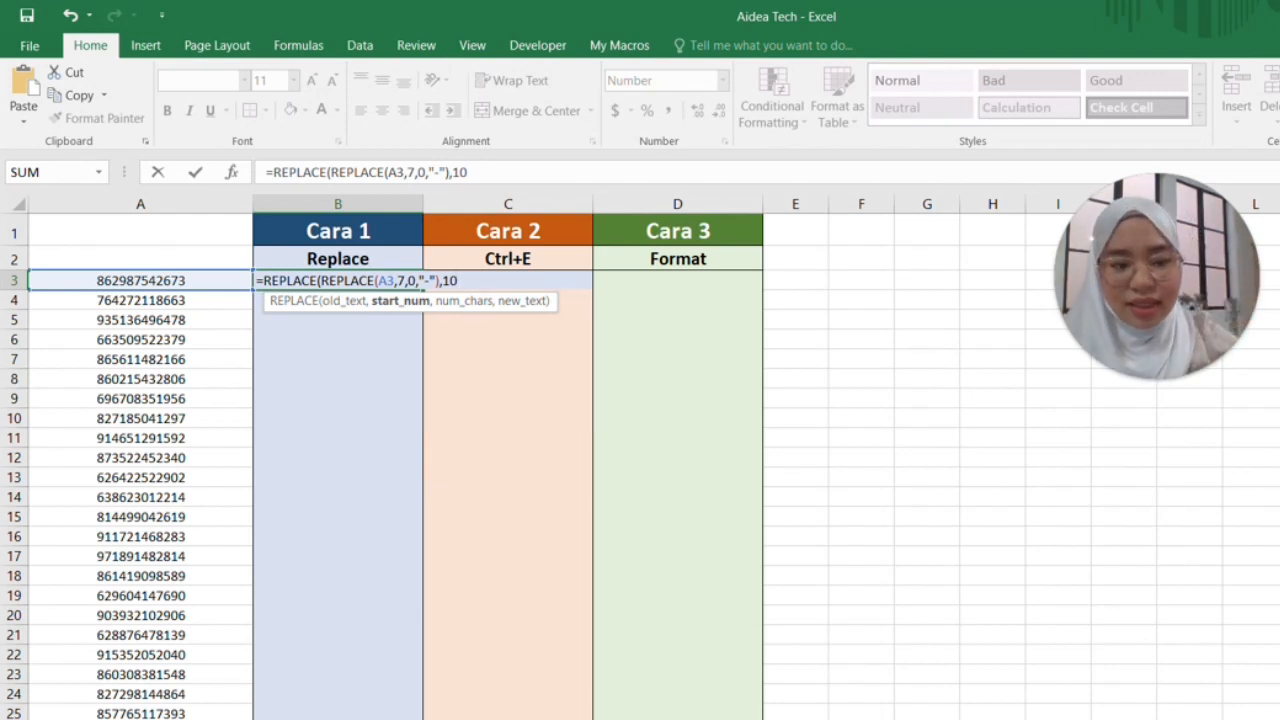
{"action": "type", "text": ","}
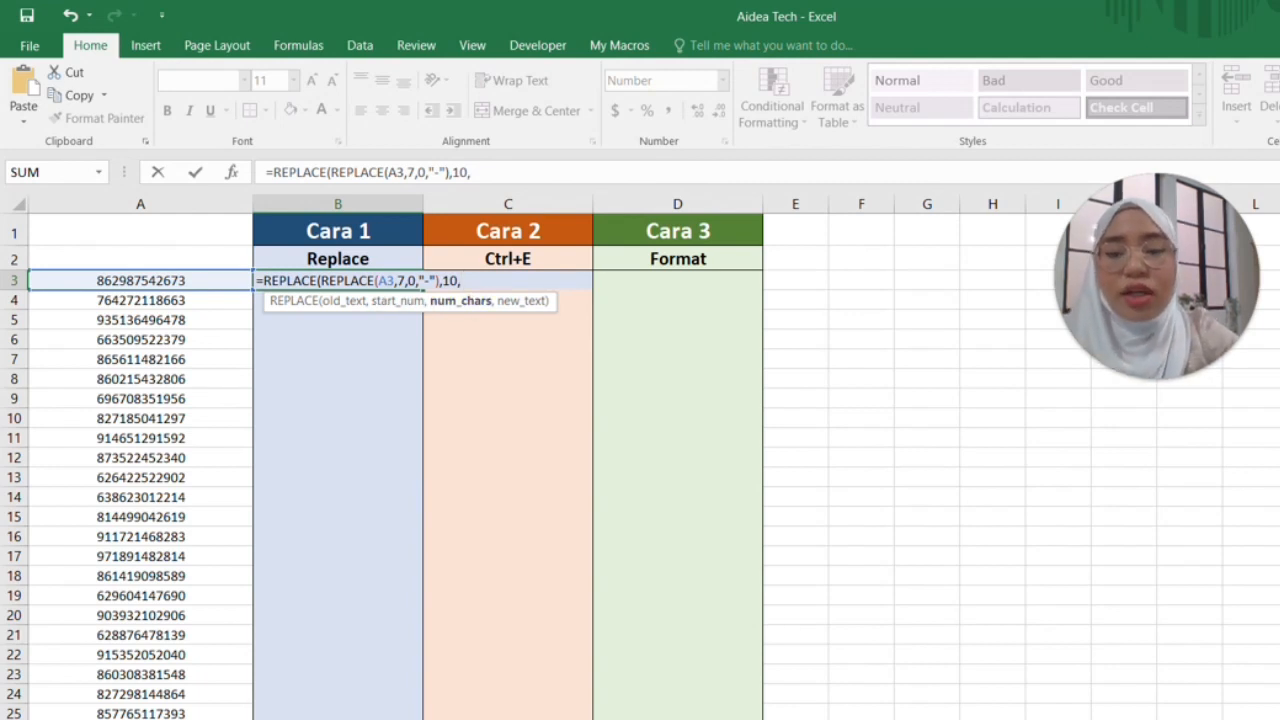
{"action": "type", "text": "0,"}
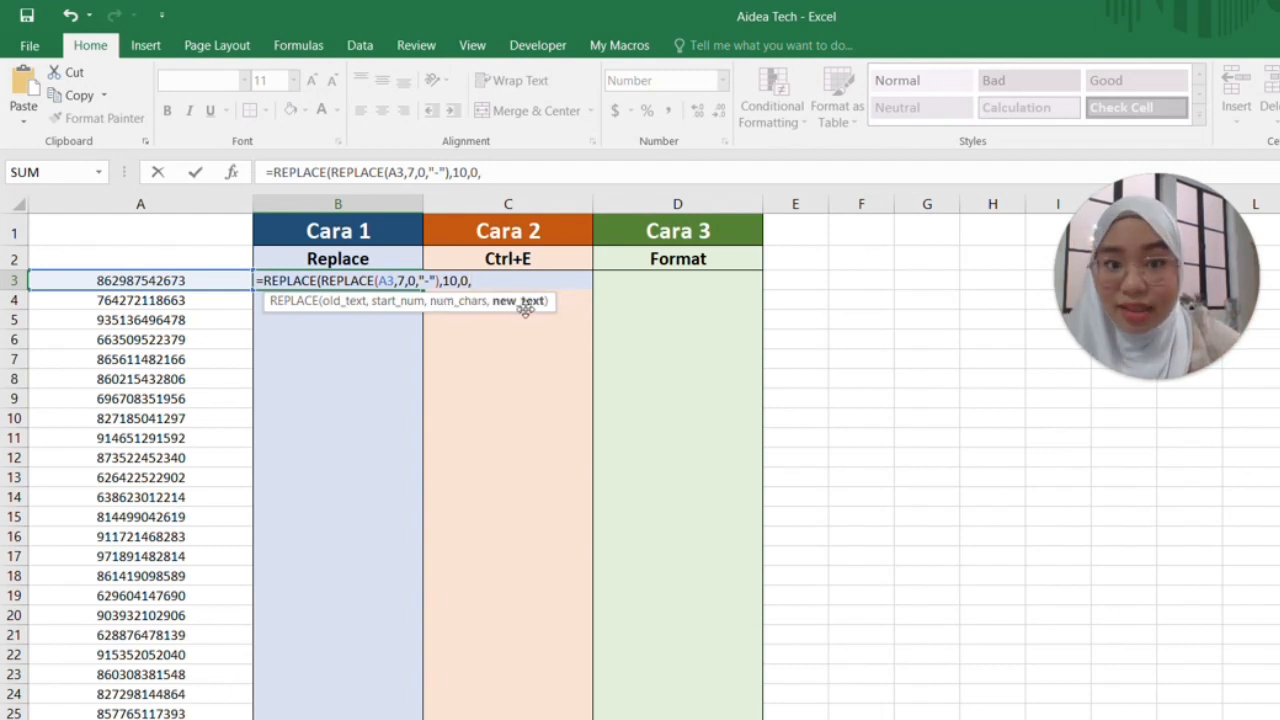
{"action": "type", "text": "\""}
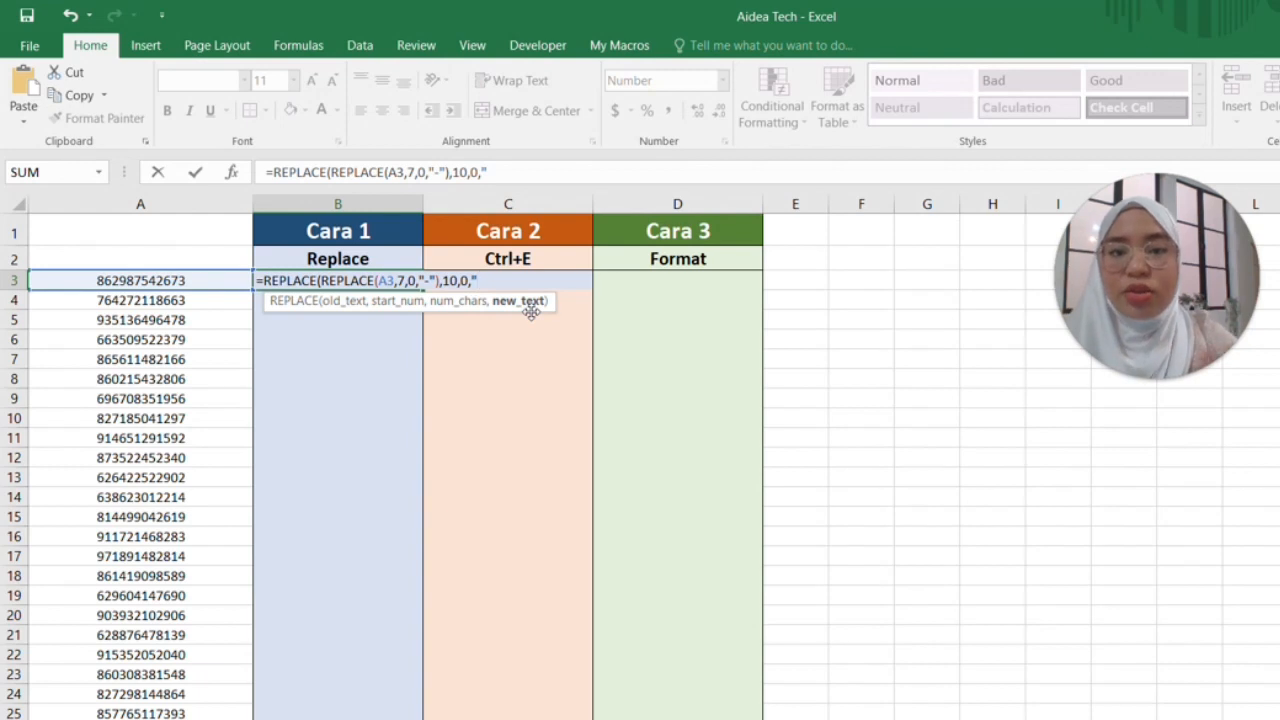
{"action": "type", "text": "-"}
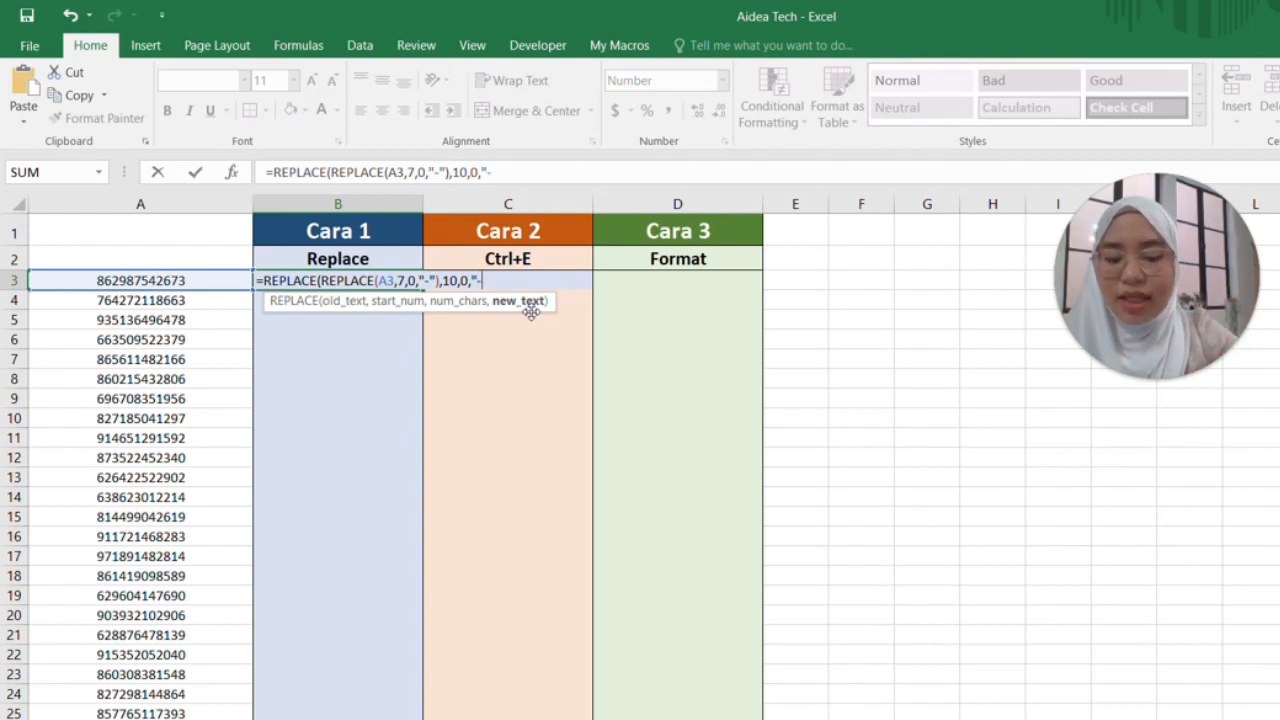
{"action": "type", "text": "\")"}
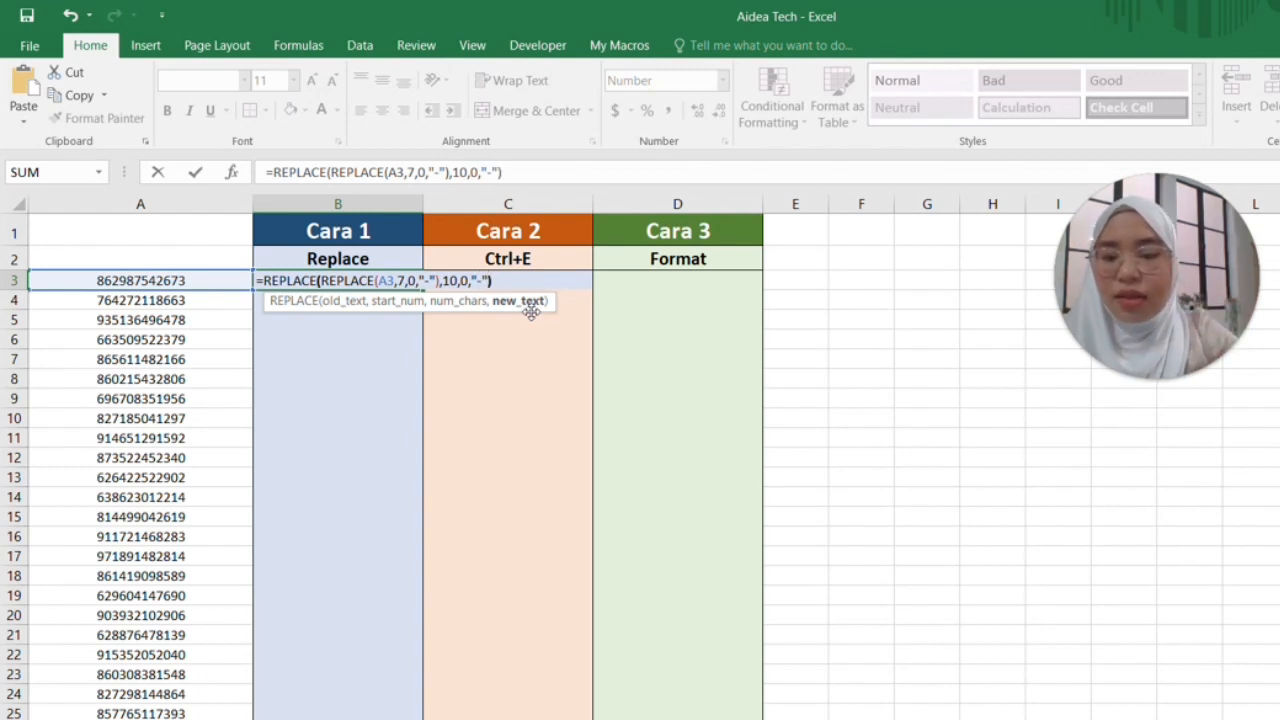
{"action": "key", "text": "Return"}
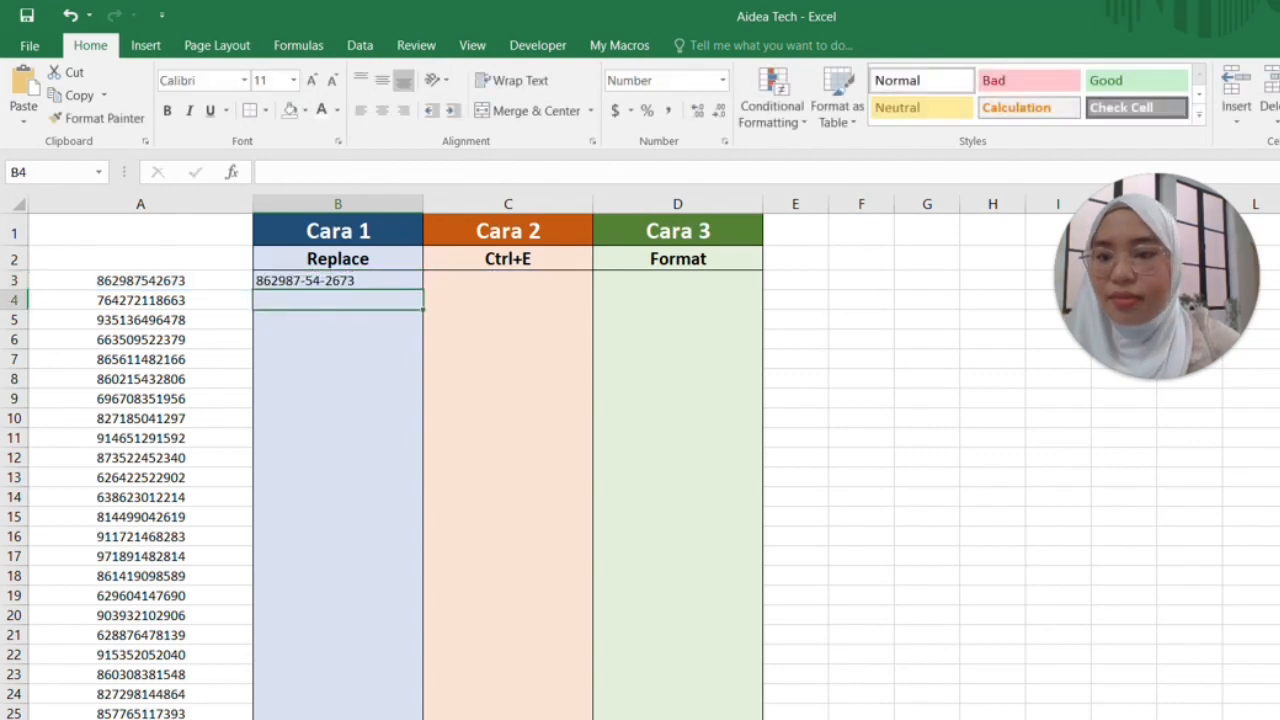
Fill B3's nested REPLACE formula down column B to row 31, then begin editing A3
{"action": "left_click", "coordinate": [338, 280]}
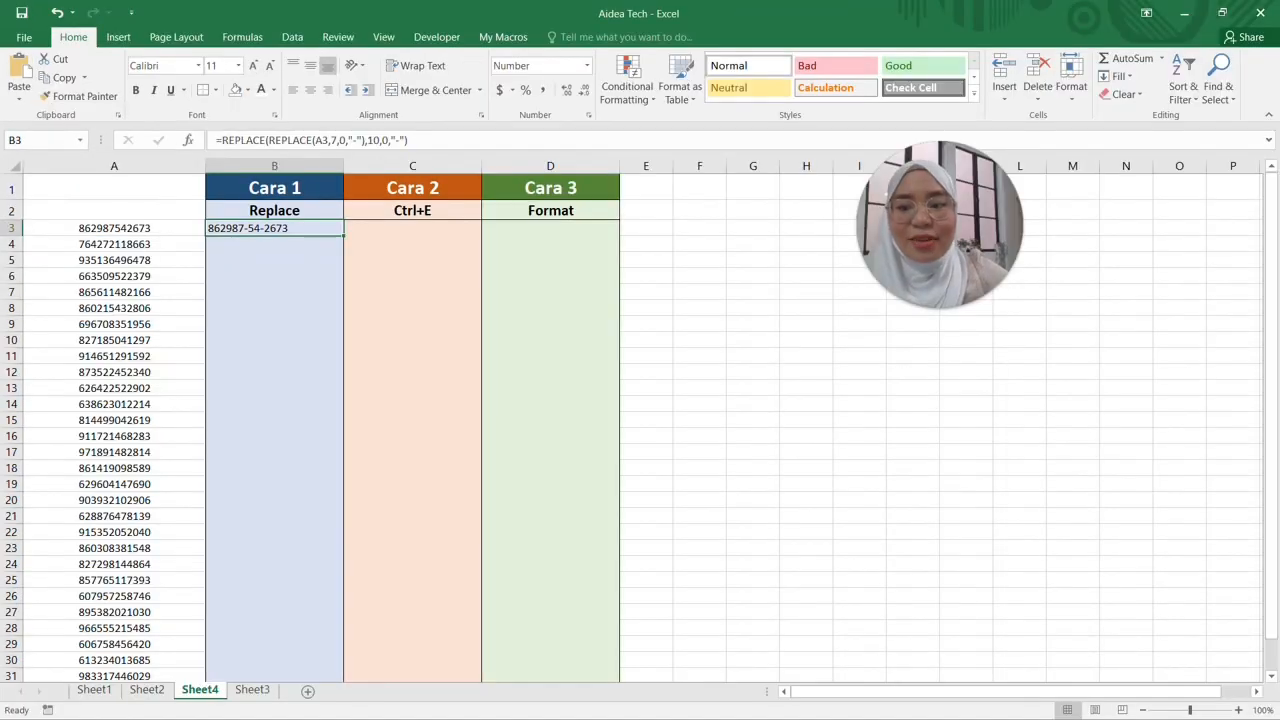
{"action": "left_click", "coordinate": [274, 244]}
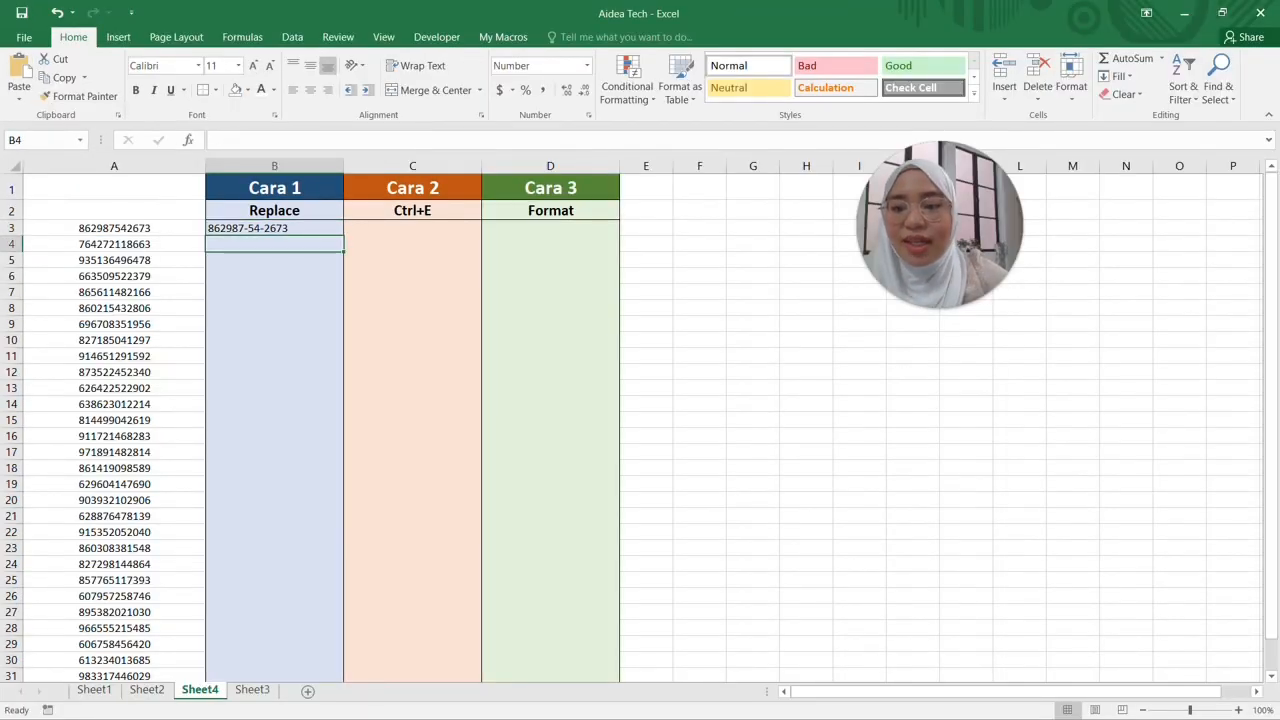
{"action": "left_click", "coordinate": [274, 228]}
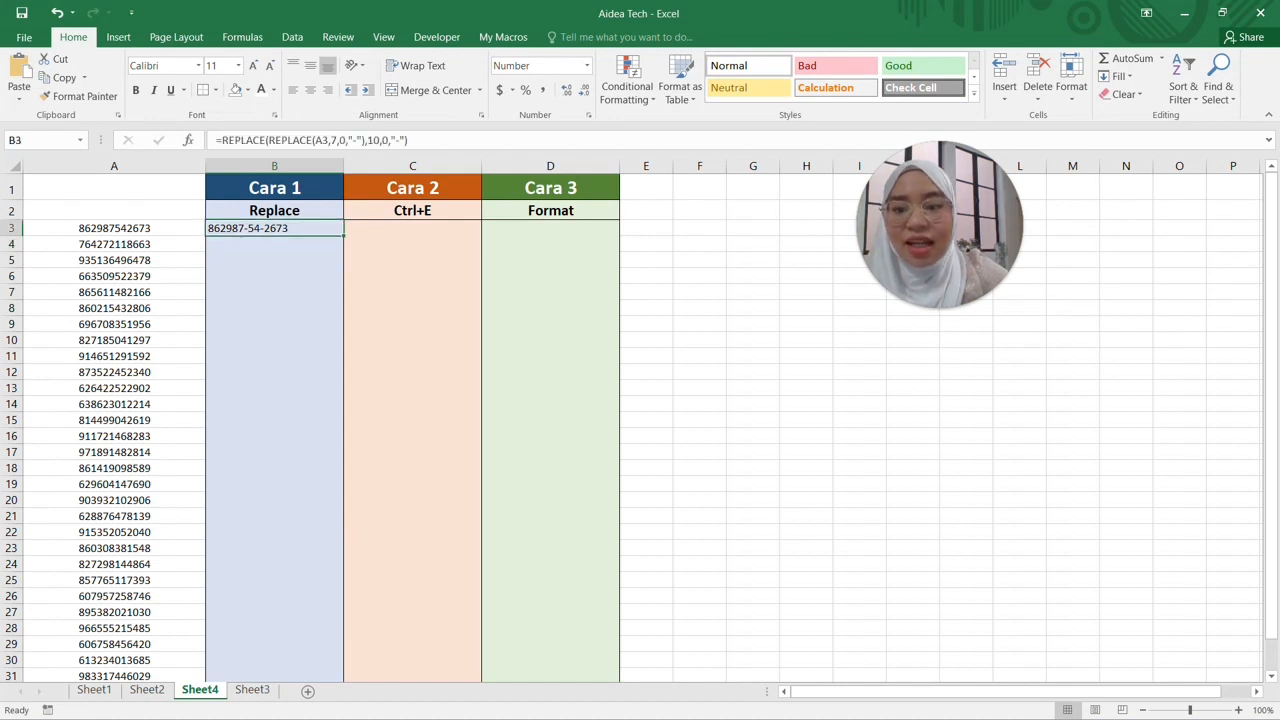
{"action": "double_click", "coordinate": [343, 236]}
{"action": "left_click", "coordinate": [274, 244]}
{"action": "left_click", "coordinate": [274, 228]}
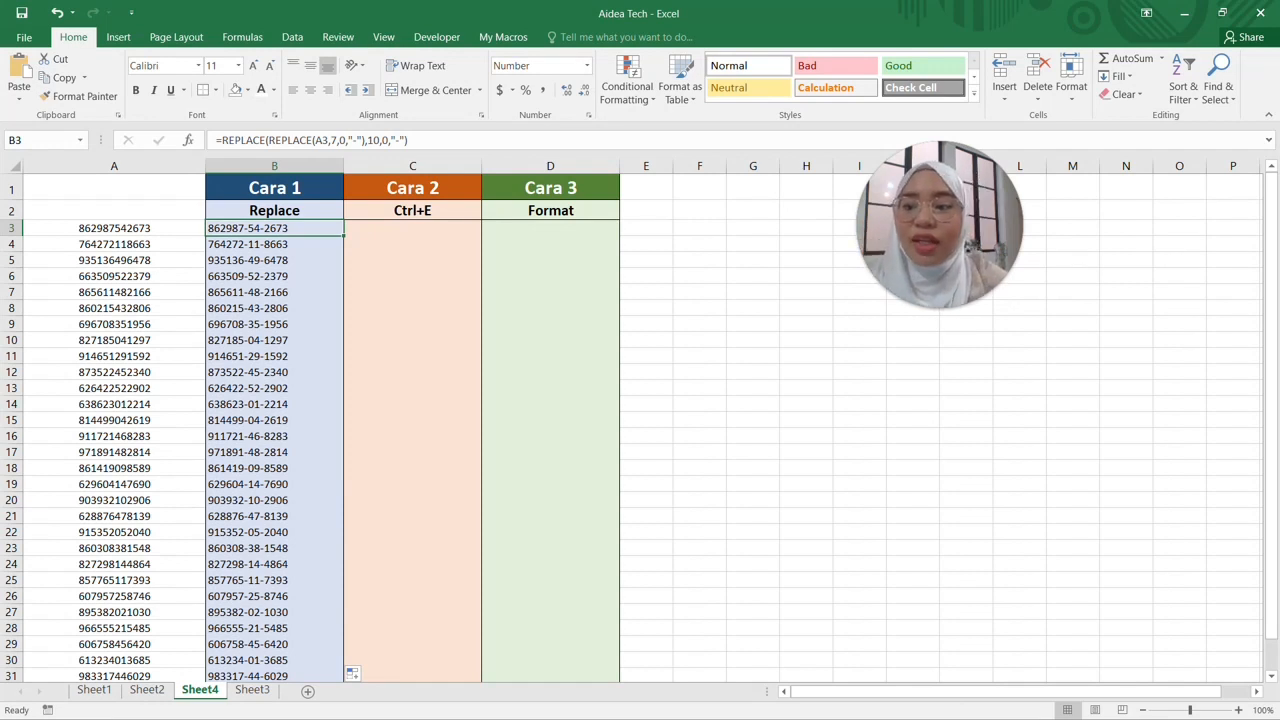
{"action": "left_click", "coordinate": [114, 228]}
{"action": "key", "text": "F2"}
{"action": "key", "text": "BackSpace"}
{"action": "key", "text": "BackSpace"}
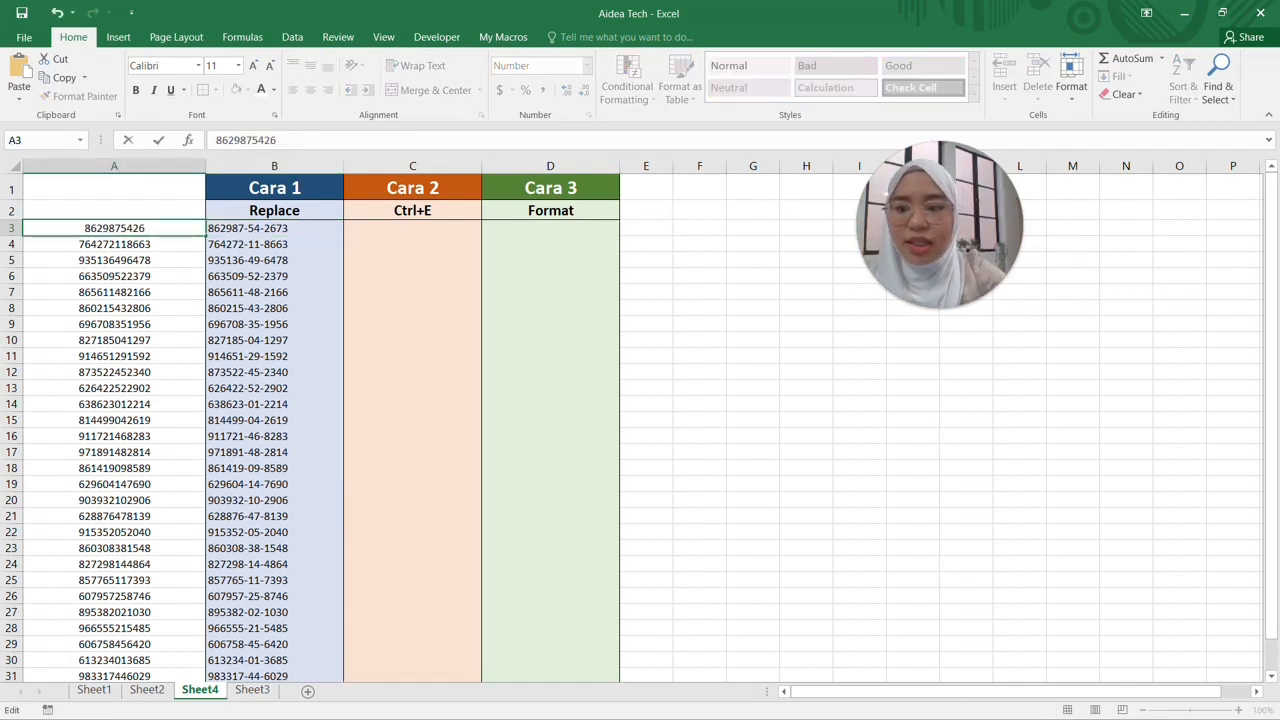
{"action": "type", "text": "78"}
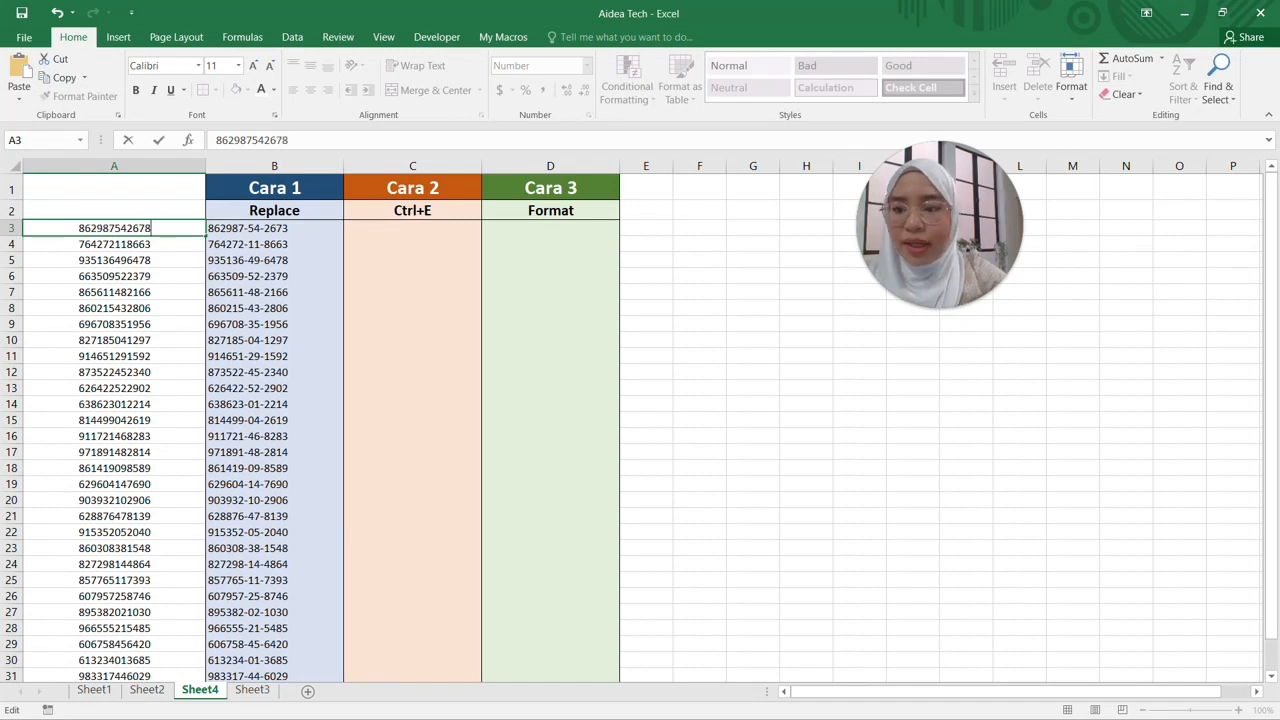
{"action": "key", "text": "Return"}
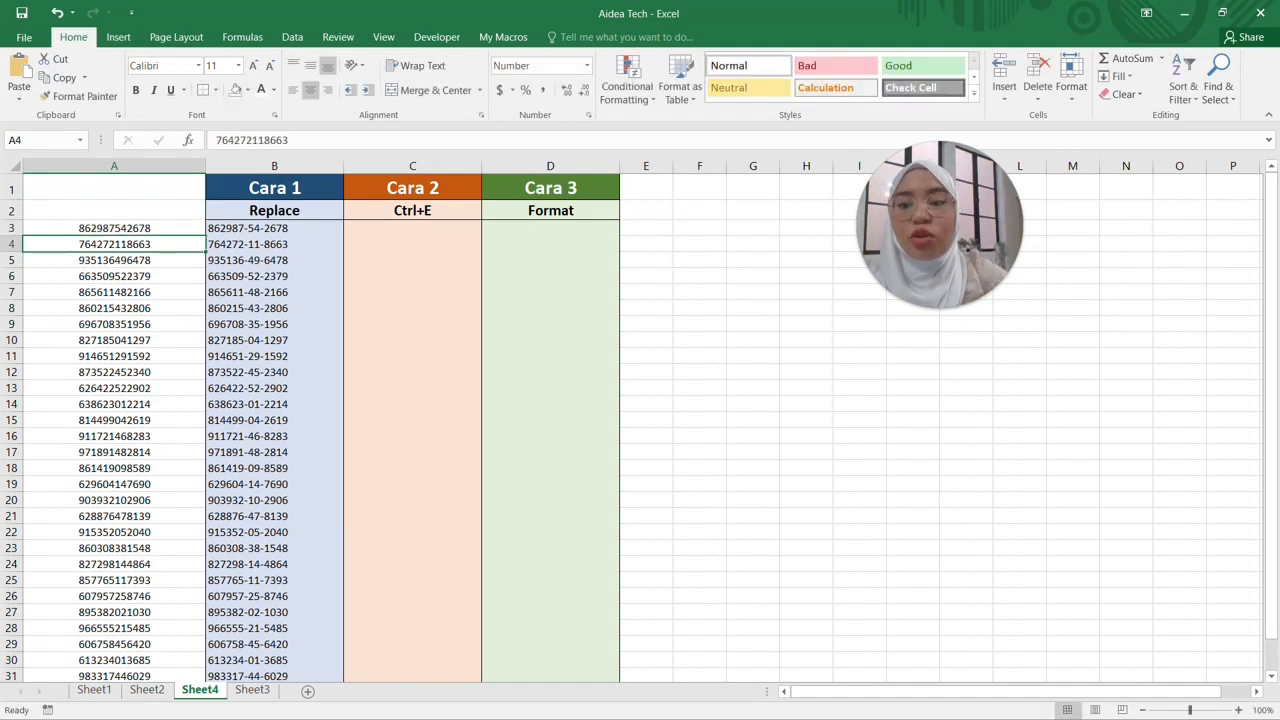
{"action": "left_click", "coordinate": [274, 228]}
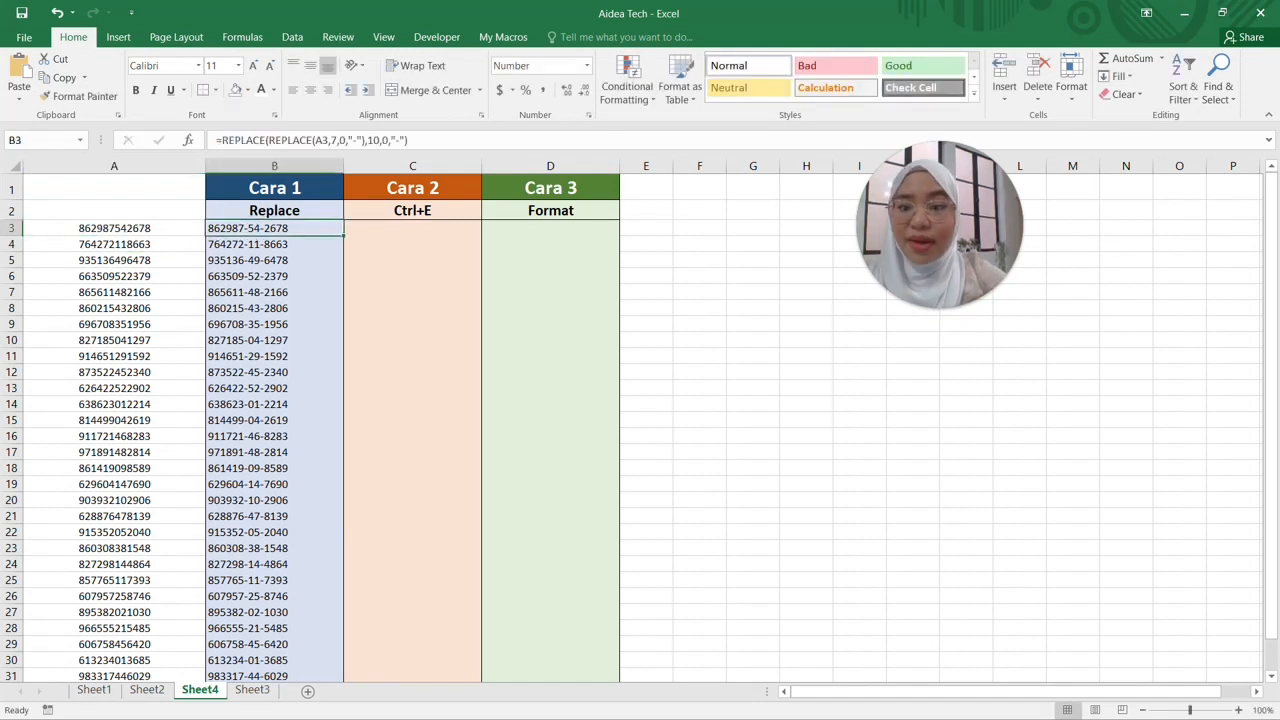
{"action": "left_click", "coordinate": [412, 228]}
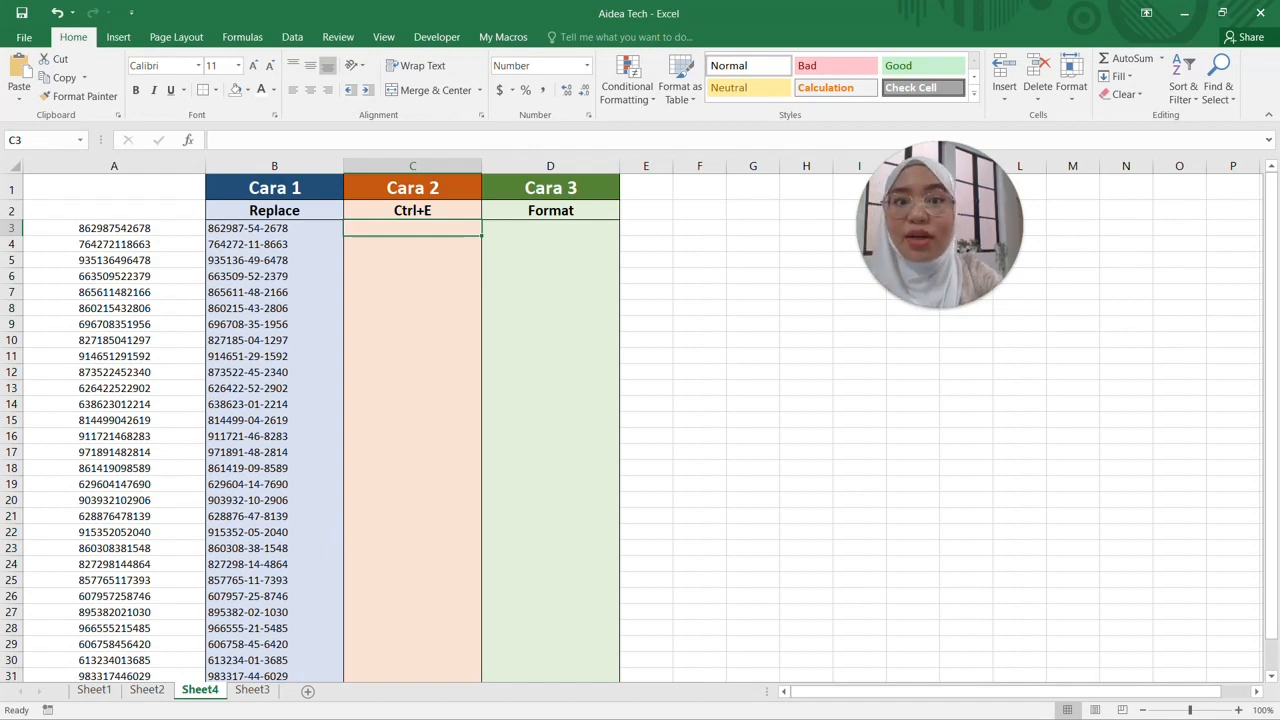
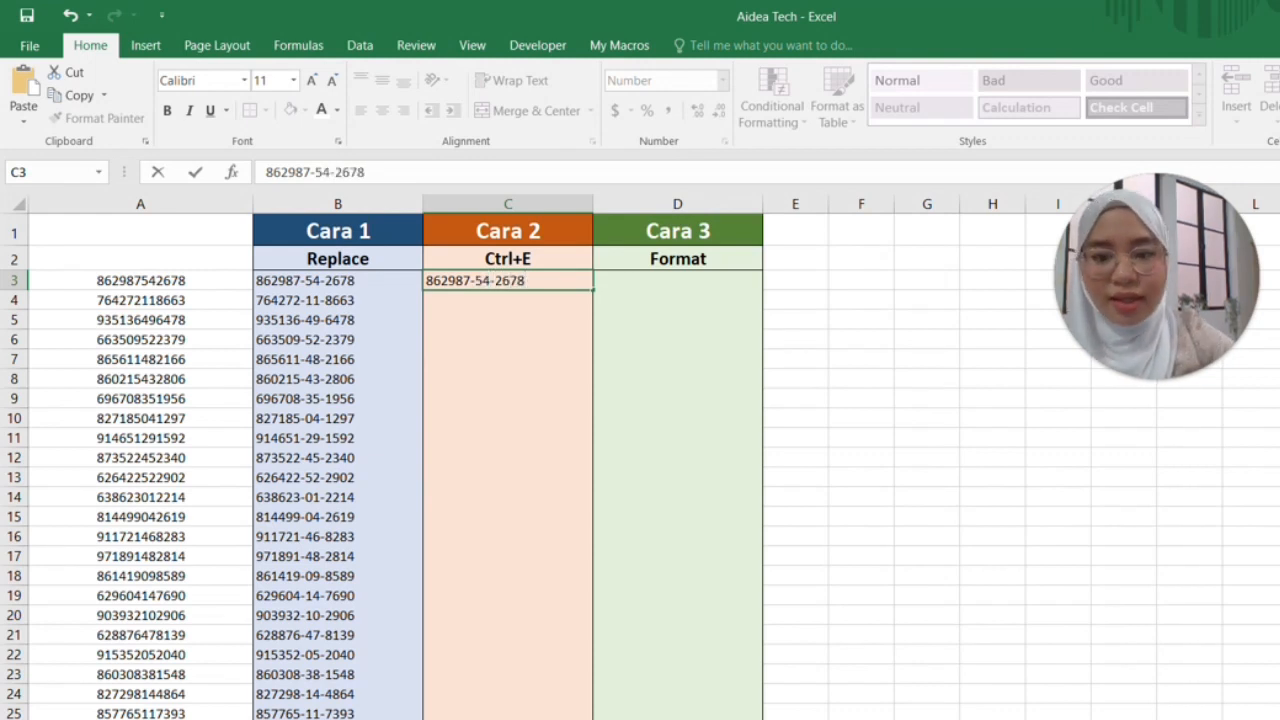
{"action": "key", "text": "Return"}
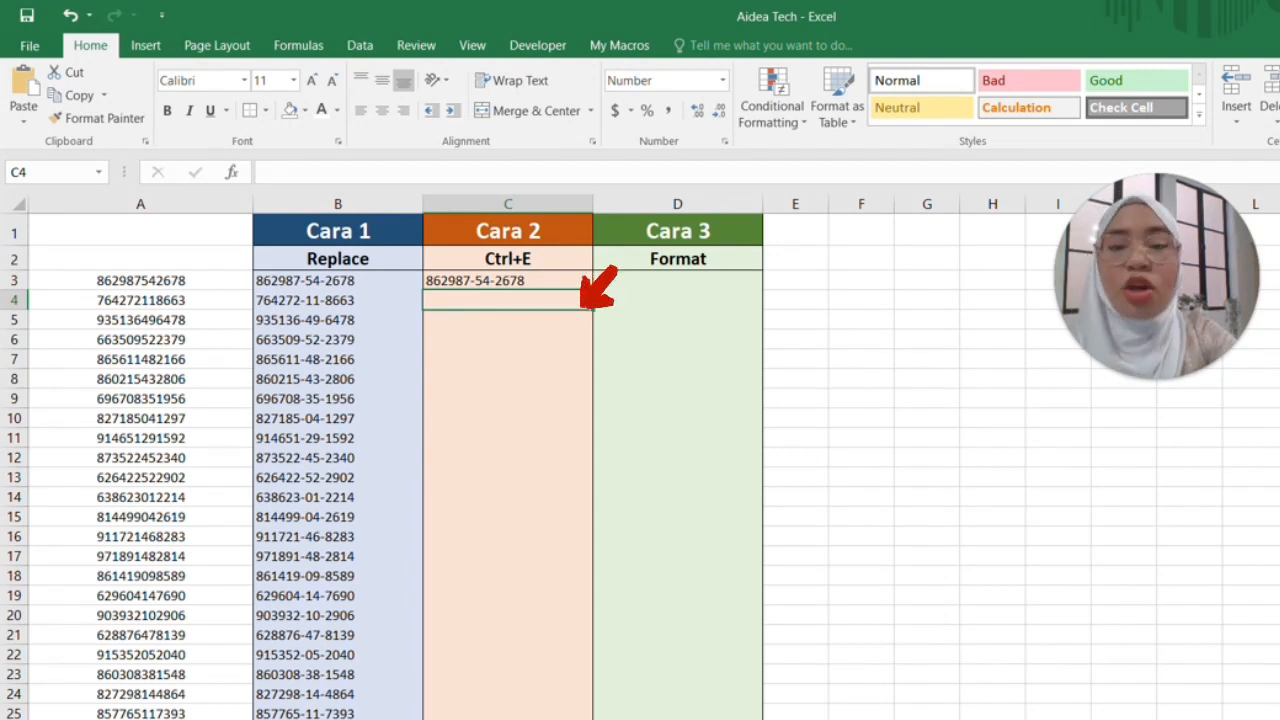
{"action": "key", "text": "ctrl+e"}
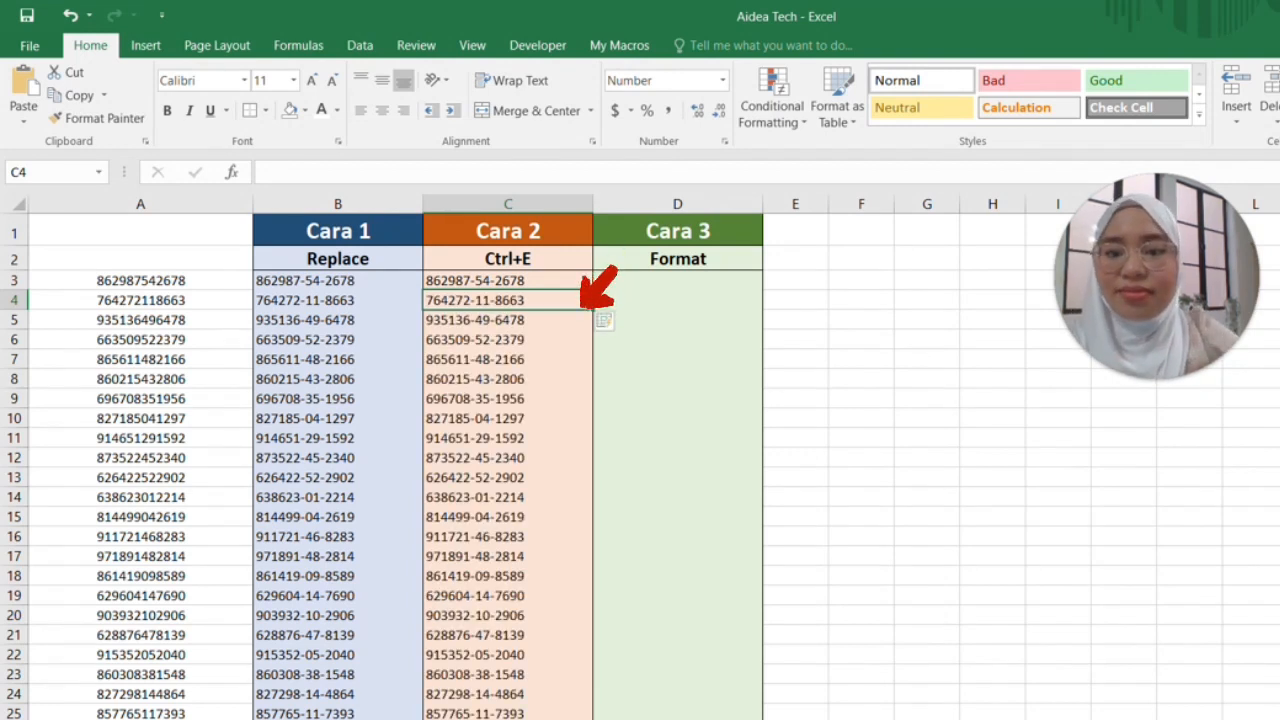
{"action": "key", "text": "Down"}
{"action": "key", "text": "Down"}
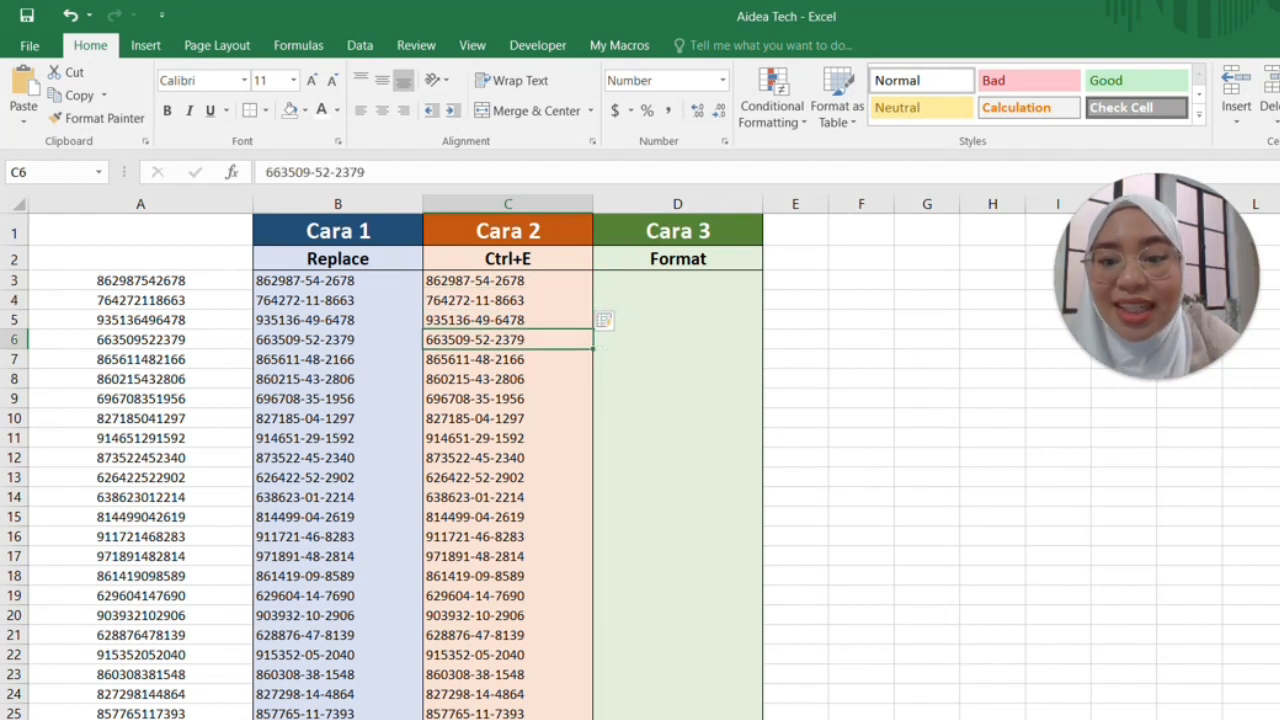
{"action": "key", "text": "Up"}
{"action": "key", "text": "Up"}
{"action": "key", "text": "Up"}
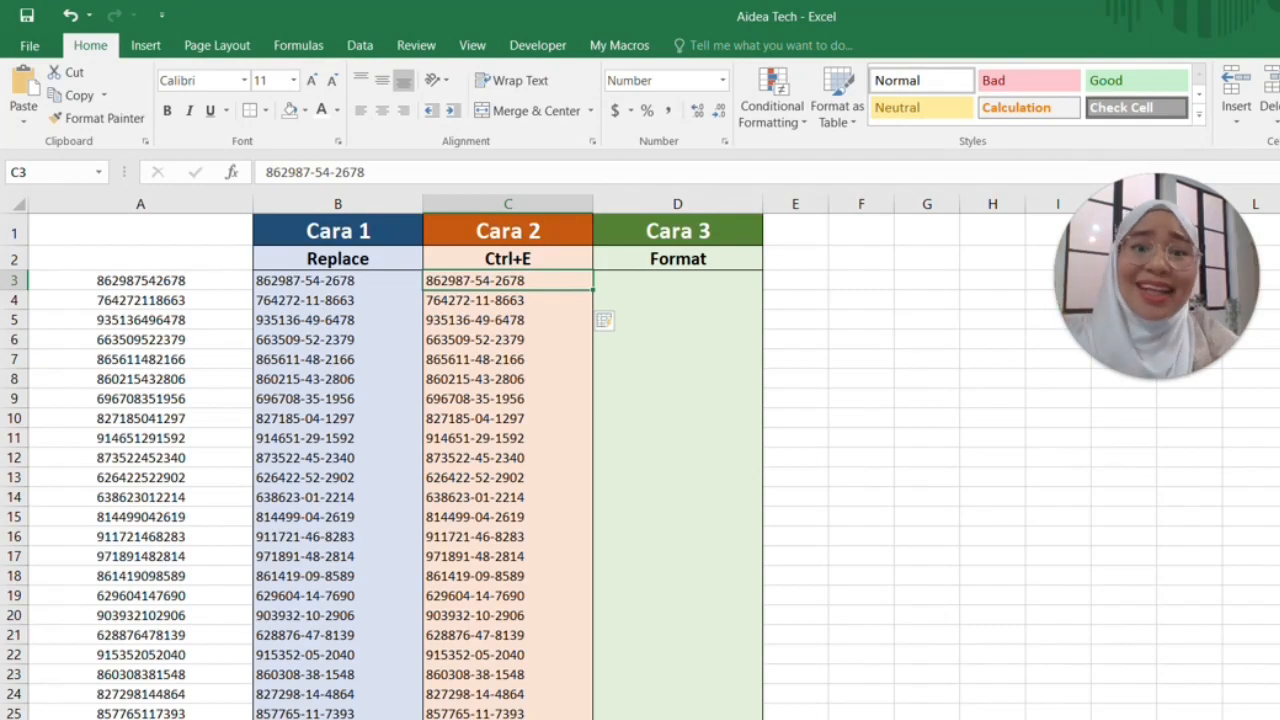
Review the Flash Fill results in column C and the REPLACE results in column B
{"action": "key", "text": "Down"}
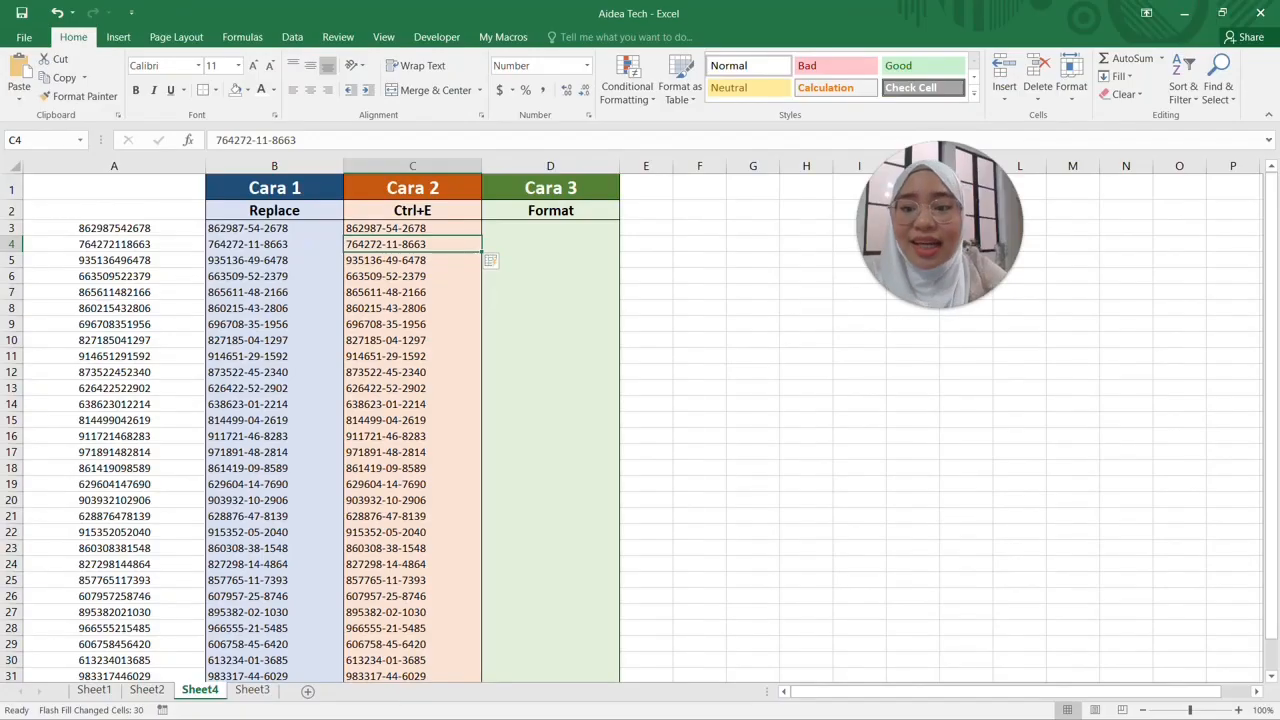
{"action": "key", "text": "Up"}
{"action": "key", "text": "Down"}
{"action": "key", "text": "Down"}
{"action": "key", "text": "Down"}
{"action": "key", "text": "Down"}
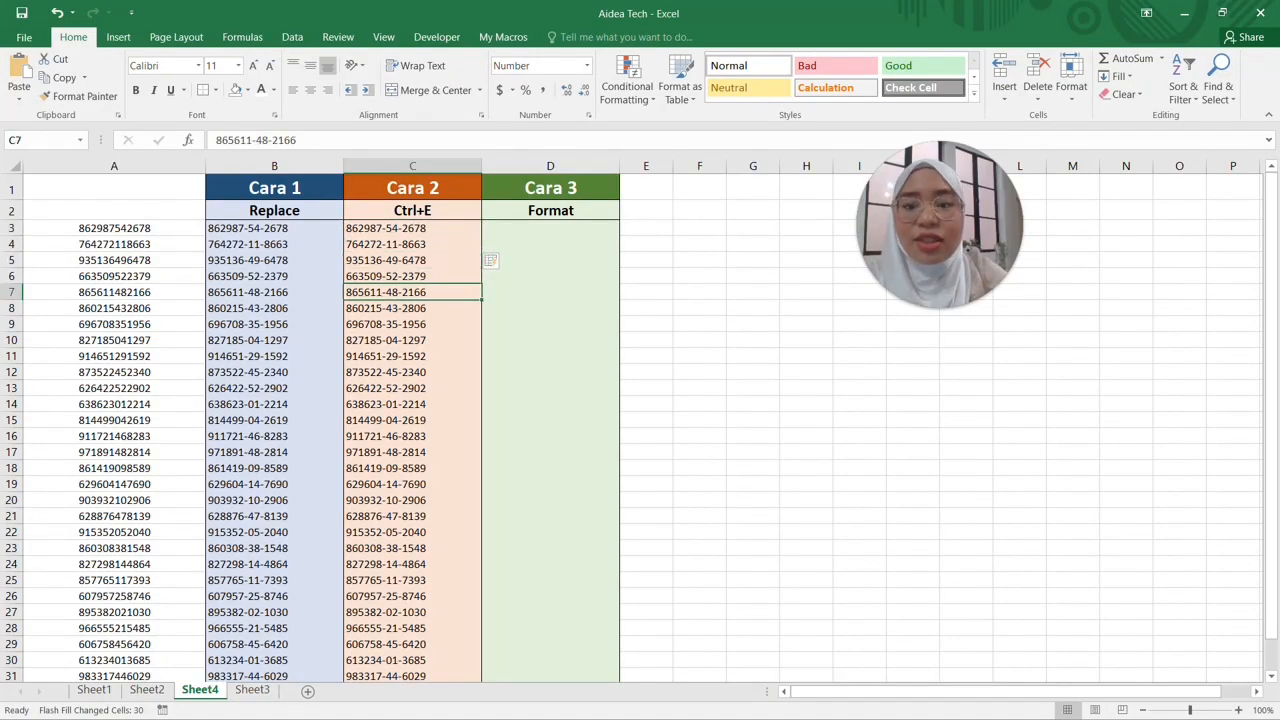
{"action": "key", "text": "Up"}
{"action": "key", "text": "Up"}
{"action": "key", "text": "Up"}
{"action": "key", "text": "Up"}
{"action": "key", "text": "Up"}
{"action": "key", "text": "Left"}
{"action": "key", "text": "Down"}
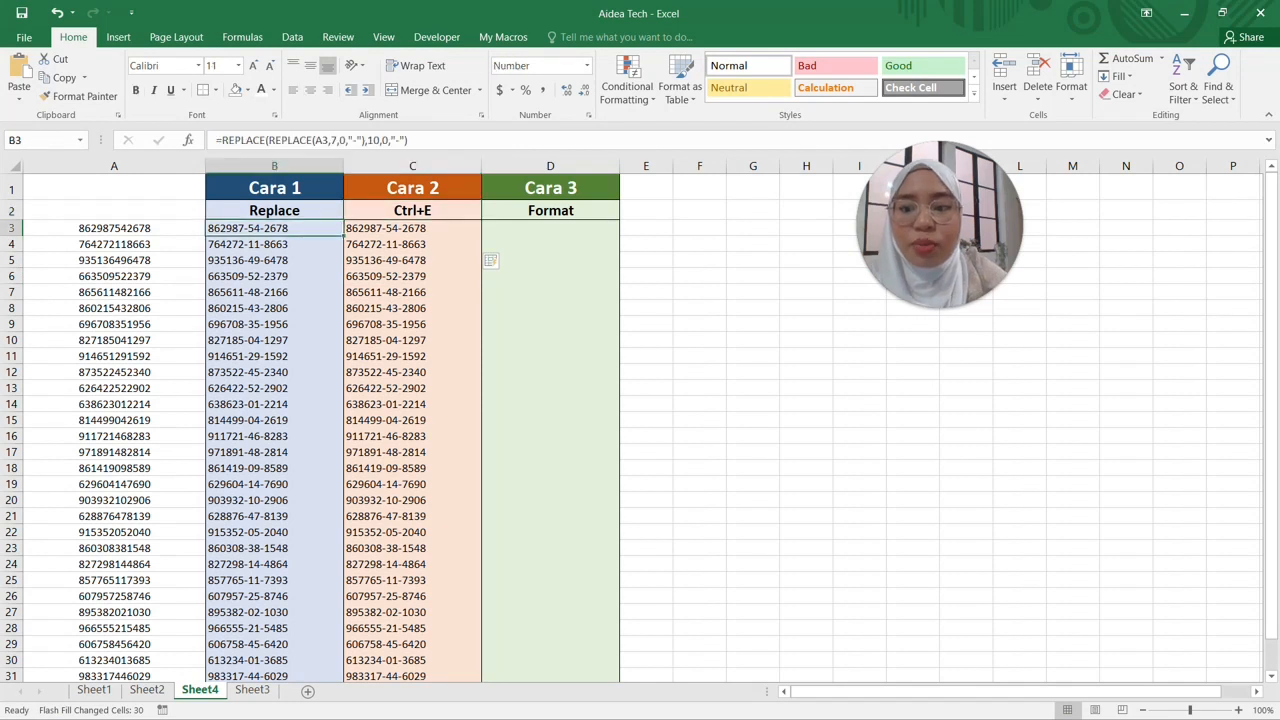
{"action": "key", "text": "Down"}
{"action": "key", "text": "Left"}
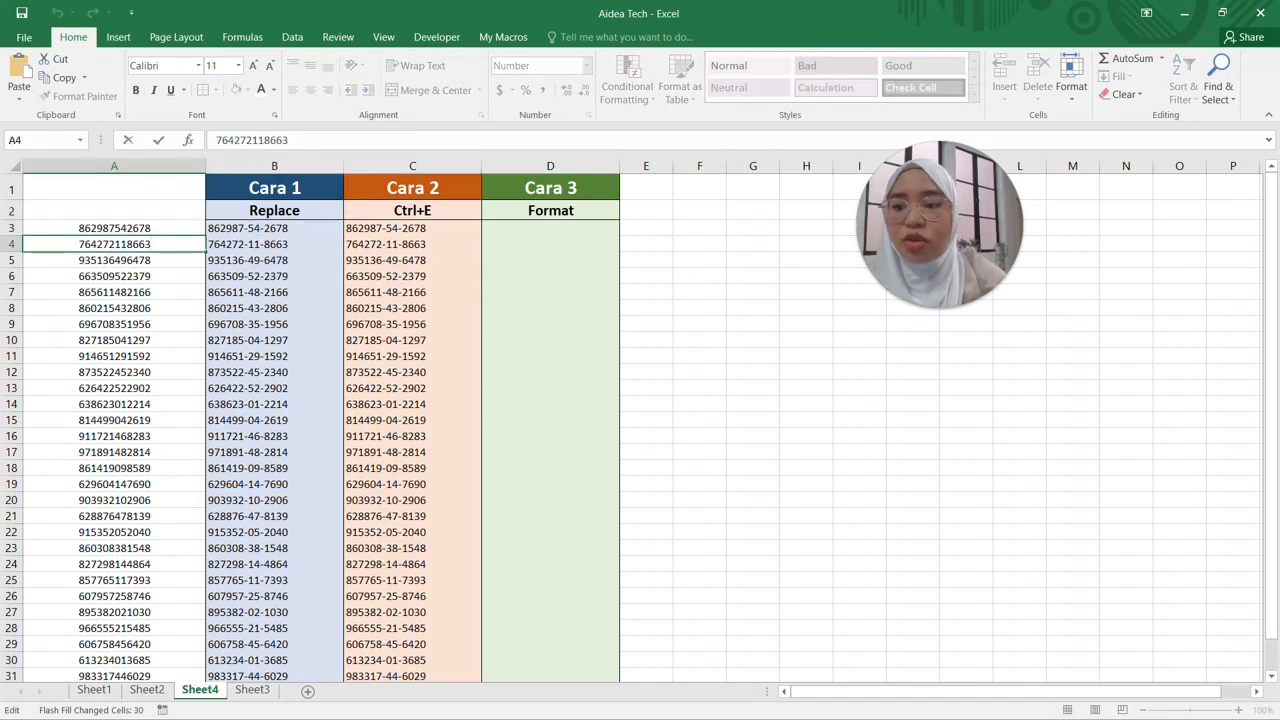
{"action": "key", "text": "F2"}
{"action": "key", "text": "BackSpace"}
{"action": "key", "text": "BackSpace"}
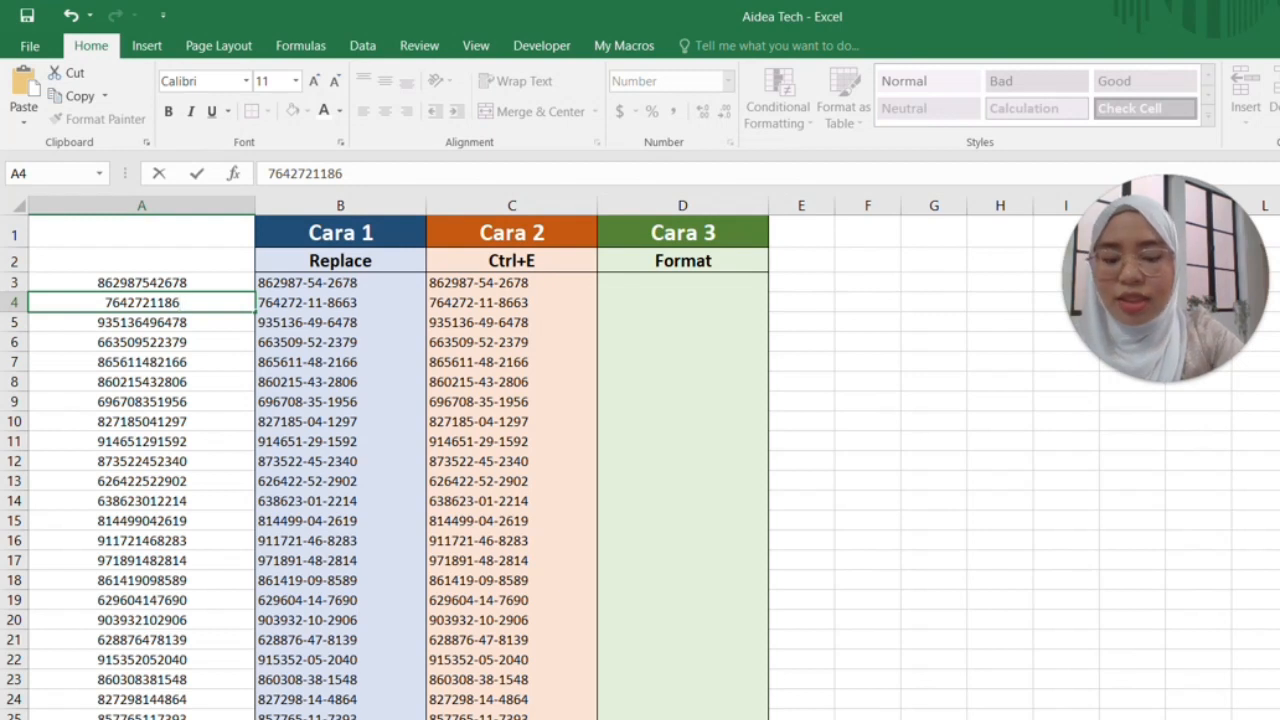
{"action": "type", "text": "99"}
{"action": "key", "text": "Return"}
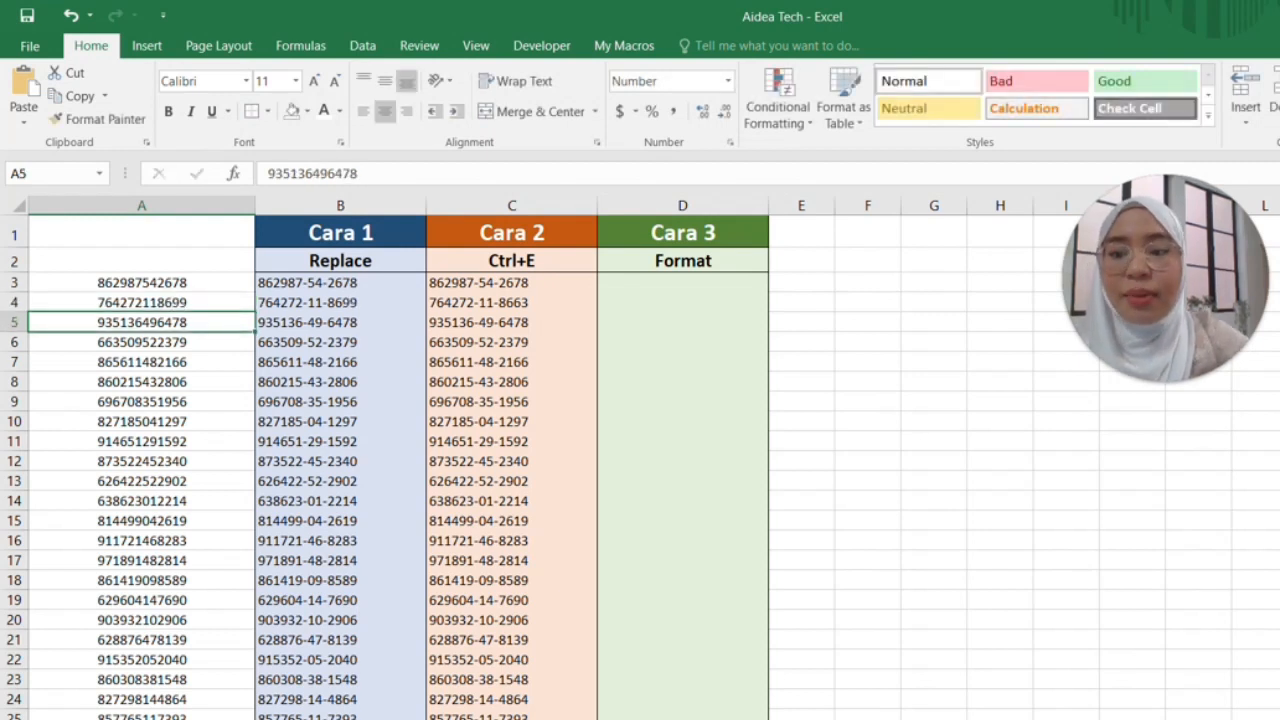
{"action": "left_click", "coordinate": [340, 302]}
{"action": "left_click", "coordinate": [511, 302]}
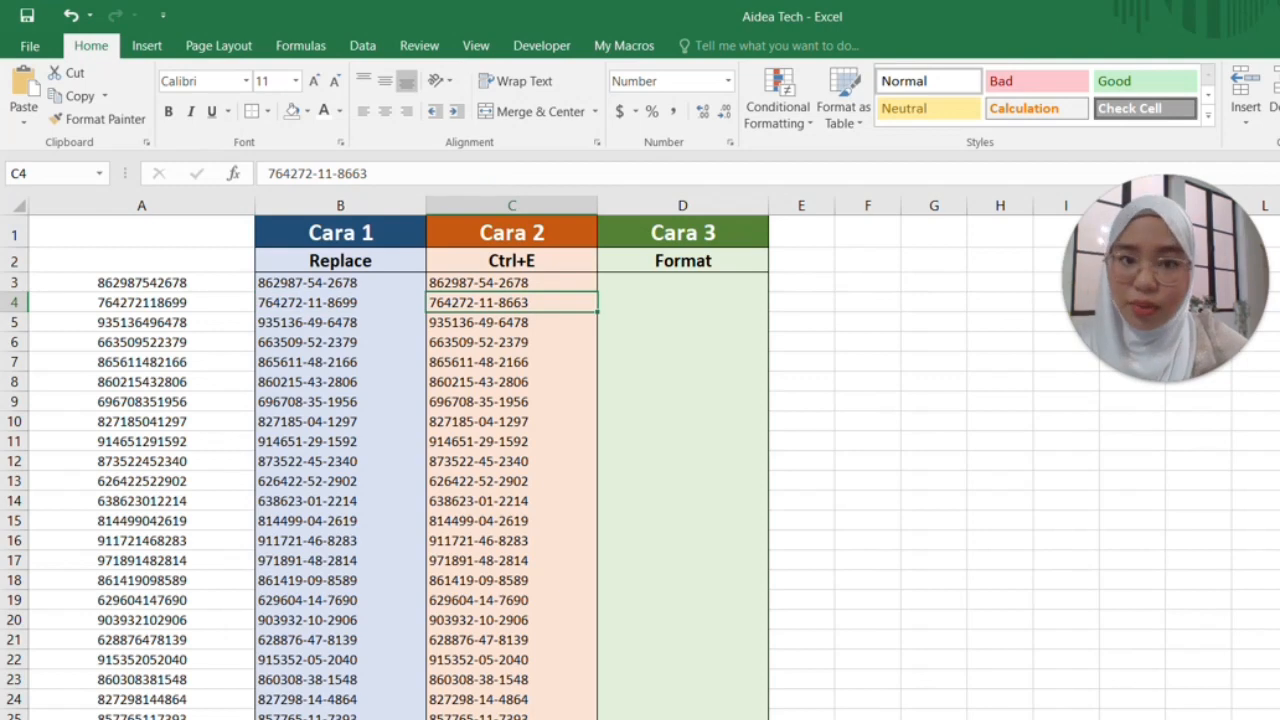
{"action": "left_click", "coordinate": [141, 283]}
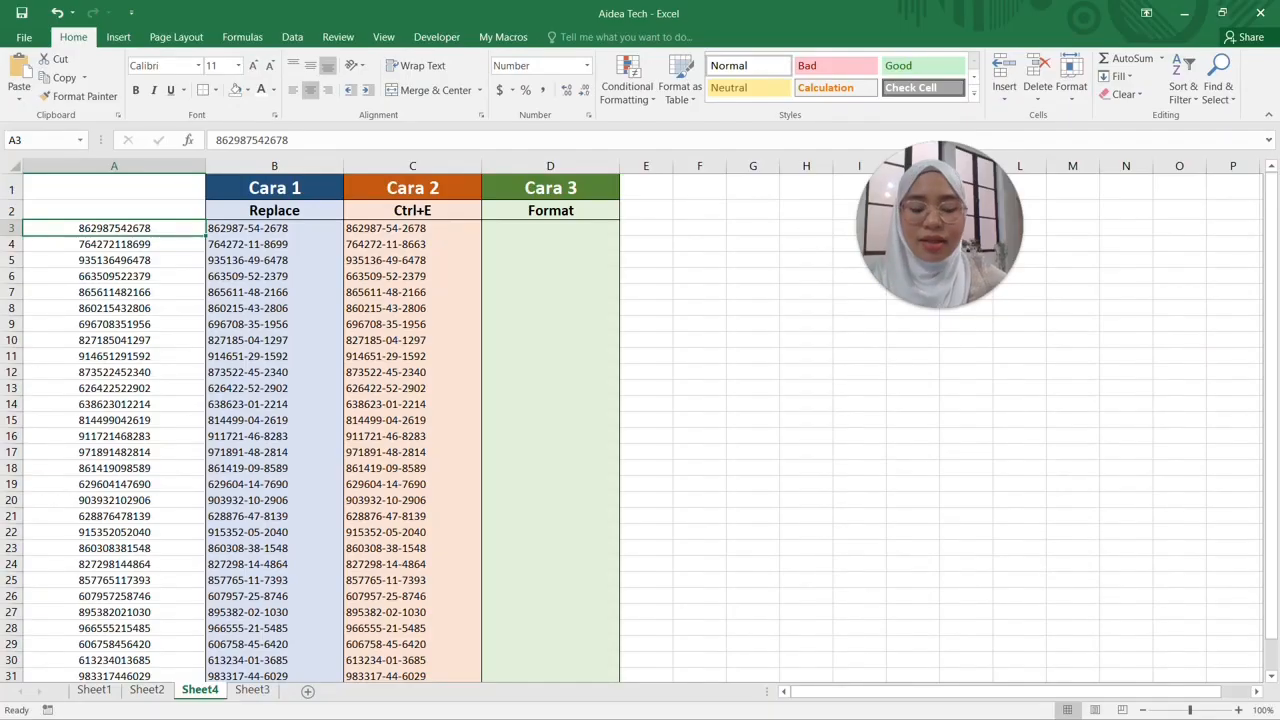
{"action": "key", "text": "ctrl+shift+Down"}
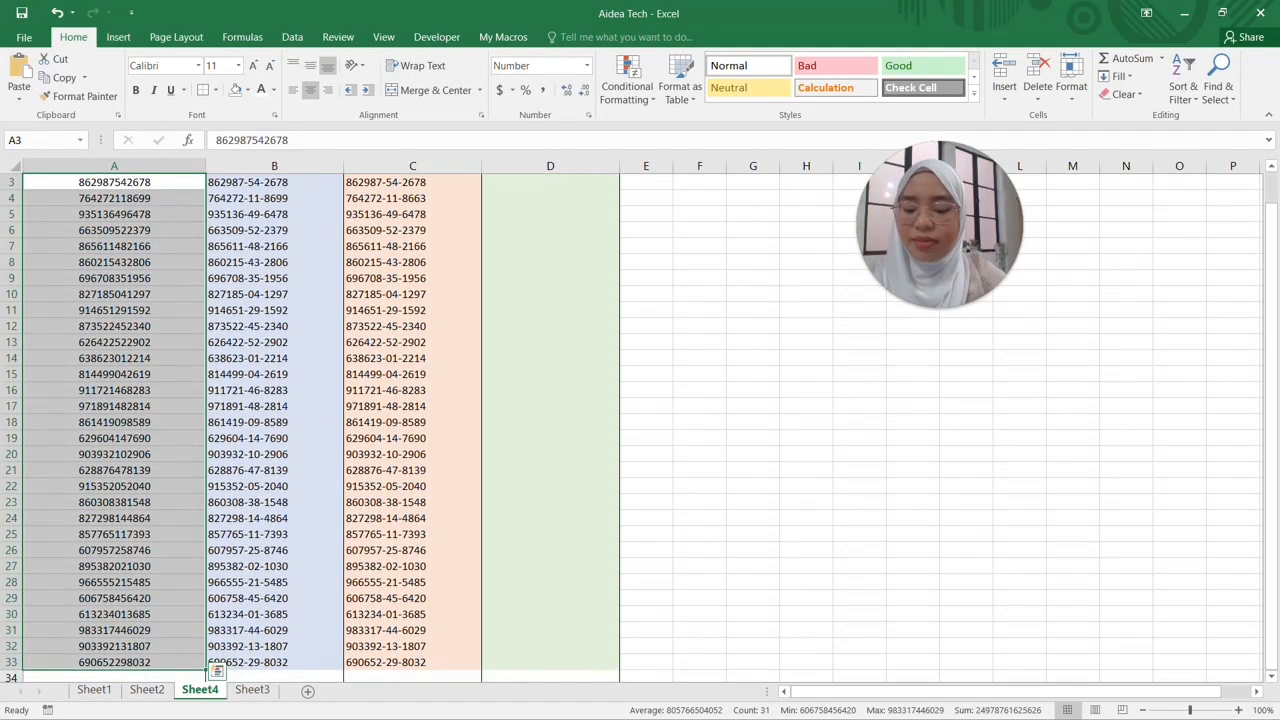
Paste column A's numbers into D3 and show them in Number format with no decimals
{"action": "key", "text": "ctrl+c"}
{"action": "scroll", "coordinate": [320, 420], "scroll_direction": "up", "scroll_amount": 1}
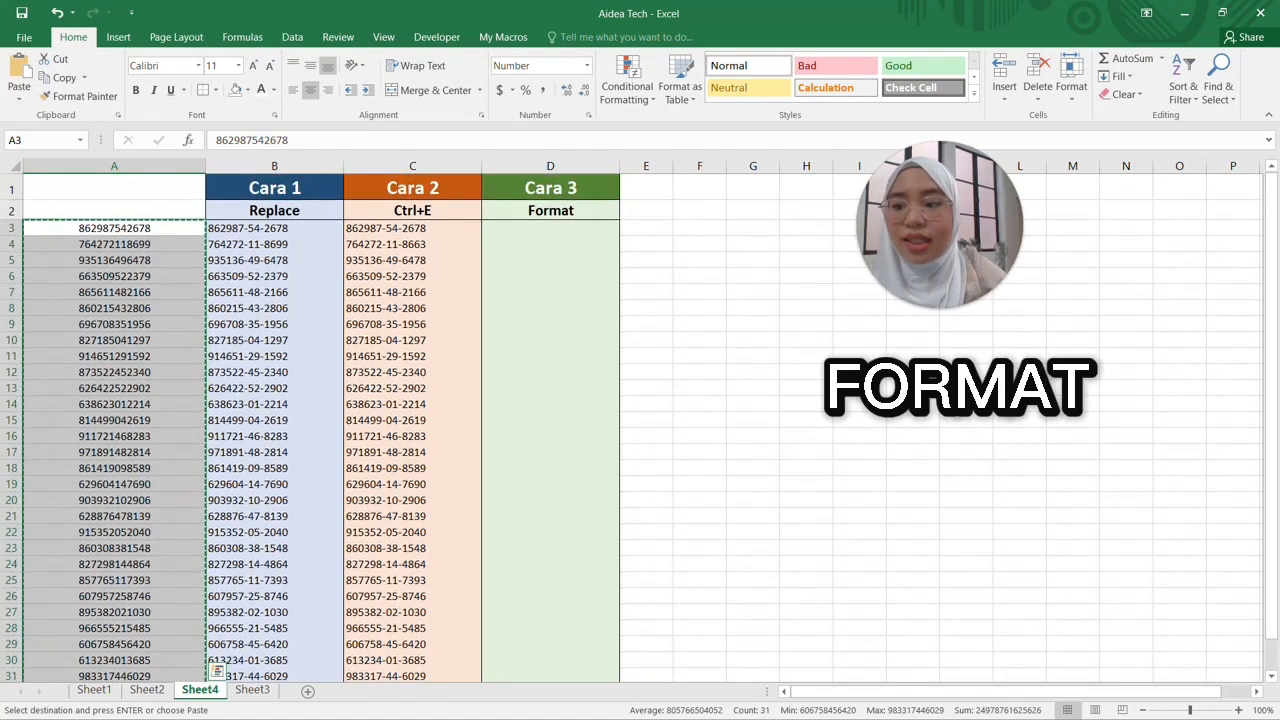
{"action": "left_click", "coordinate": [550, 228]}
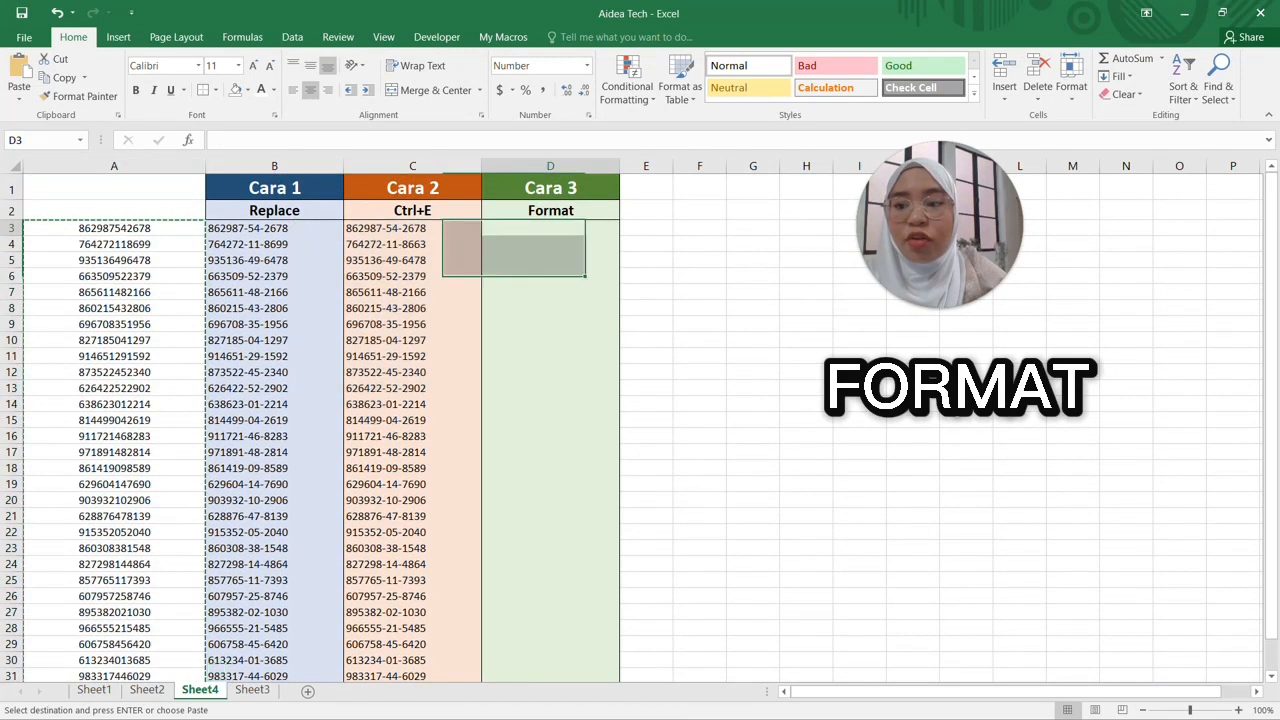
{"action": "right_click", "coordinate": [506, 228]}
{"action": "left_click", "coordinate": [562, 301]}
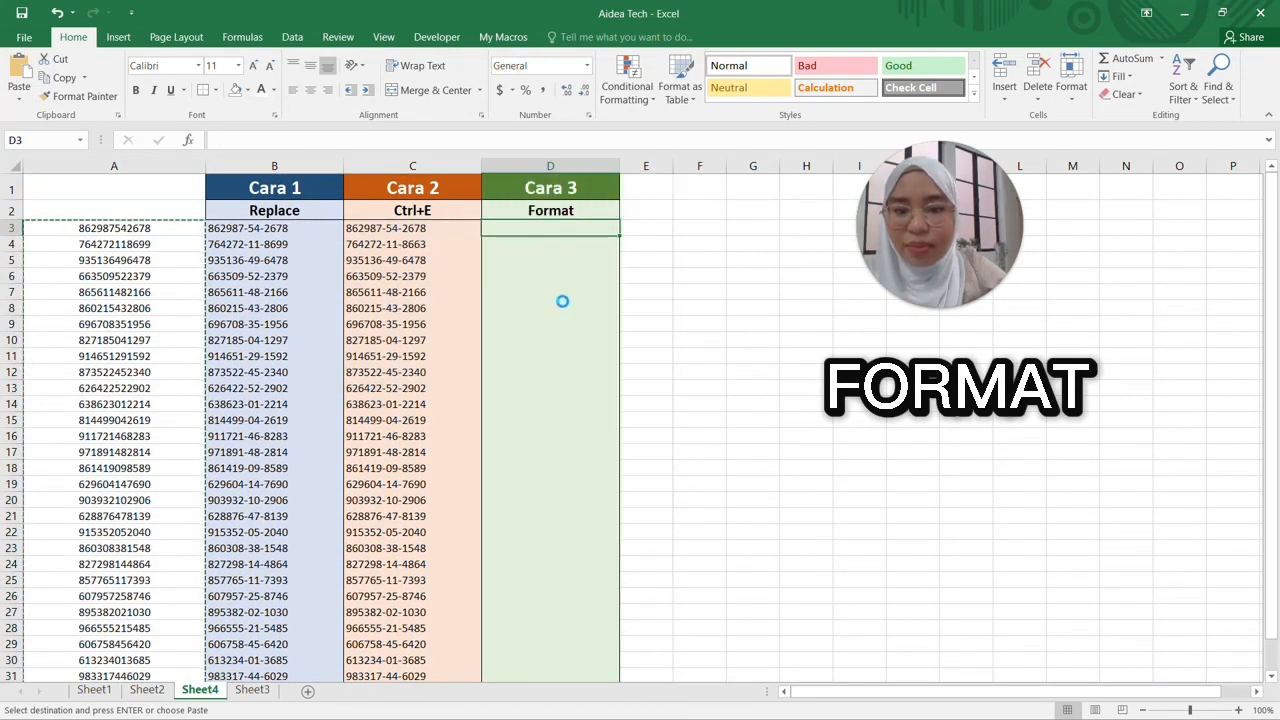
{"action": "left_click", "coordinate": [587, 68]}
{"action": "left_click", "coordinate": [540, 125]}
{"action": "left_click", "coordinate": [583, 90]}
{"action": "left_click", "coordinate": [583, 90]}
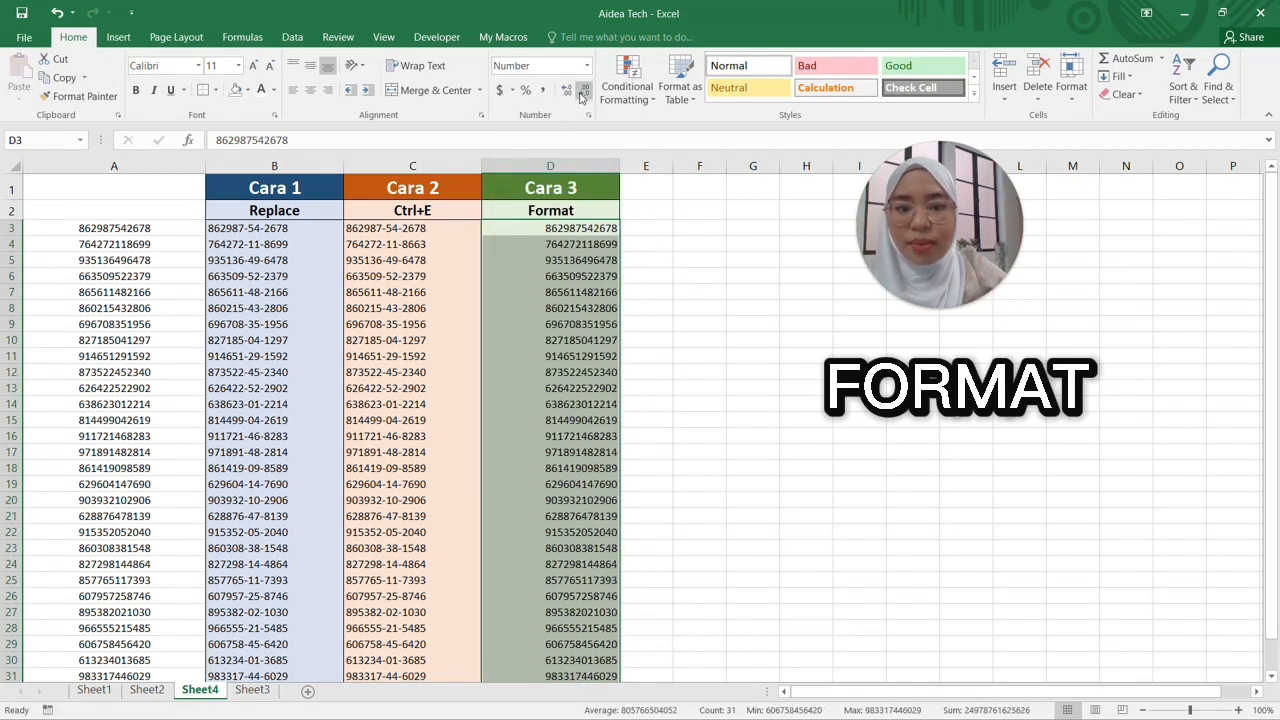
{"action": "left_click", "coordinate": [646, 187]}
{"action": "left_click", "coordinate": [550, 228]}
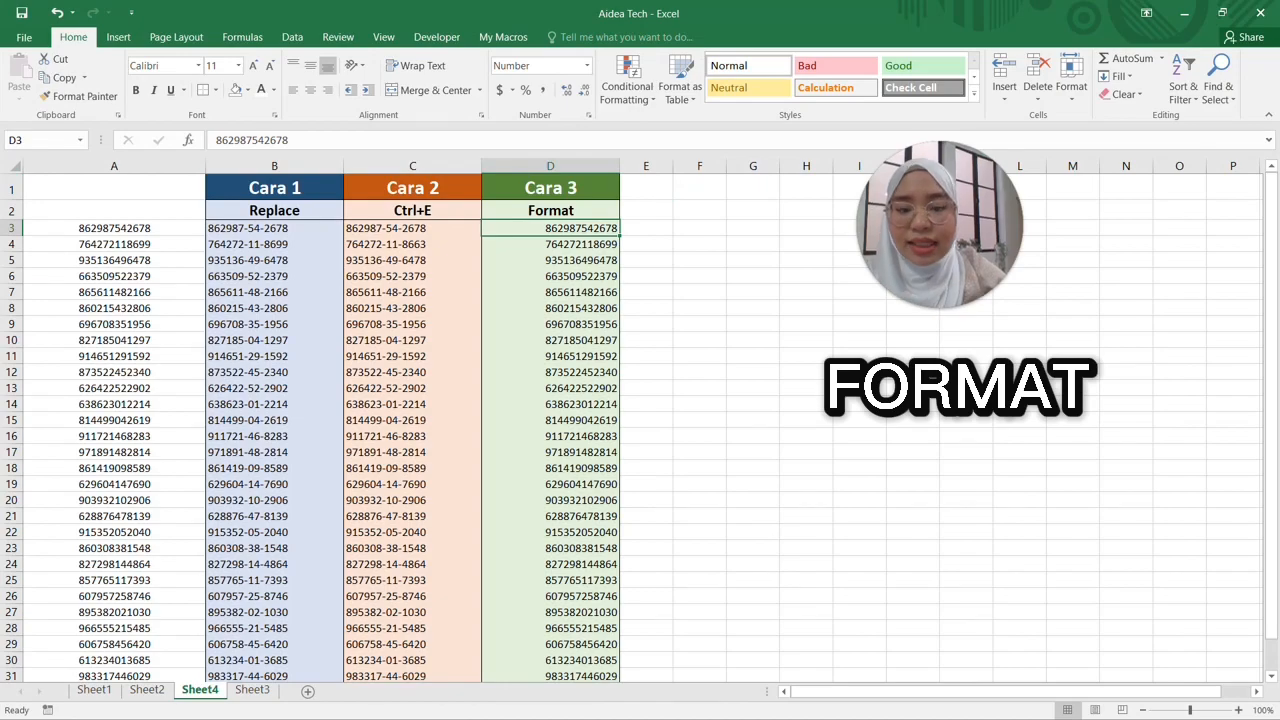
{"action": "key", "text": "ctrl+shift+Down"}
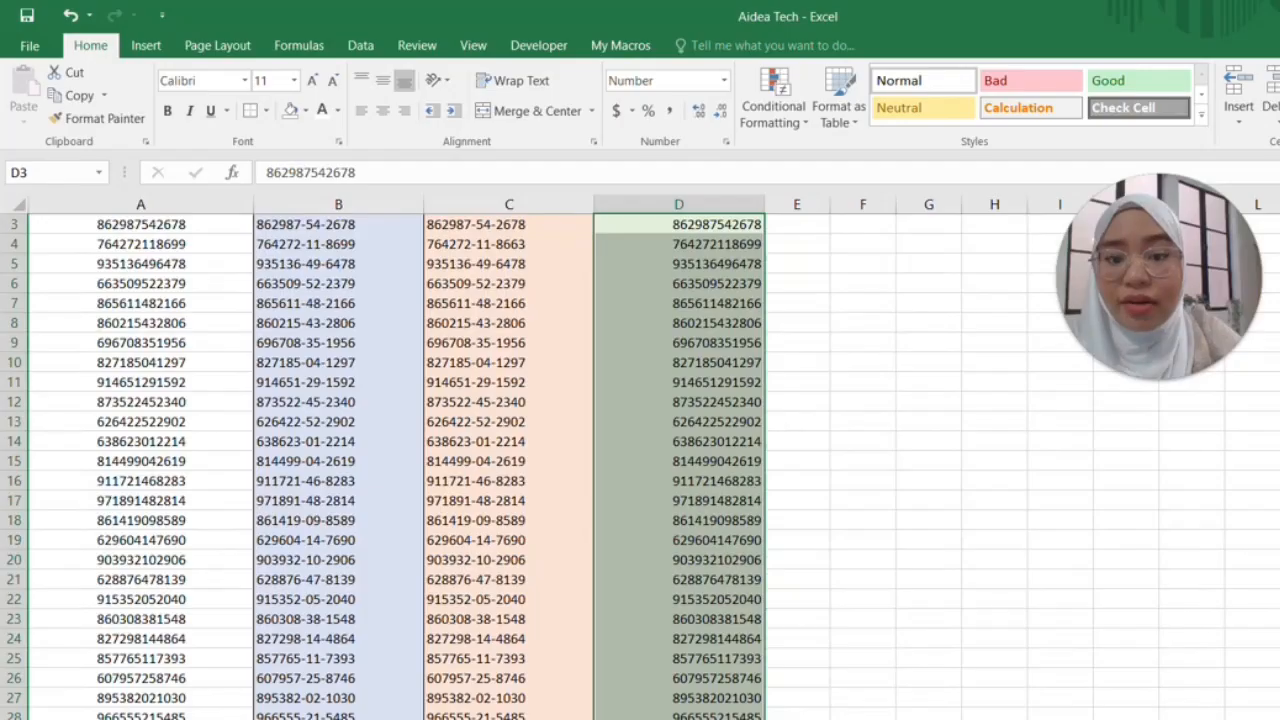
{"action": "right_click", "coordinate": [600, 219]}
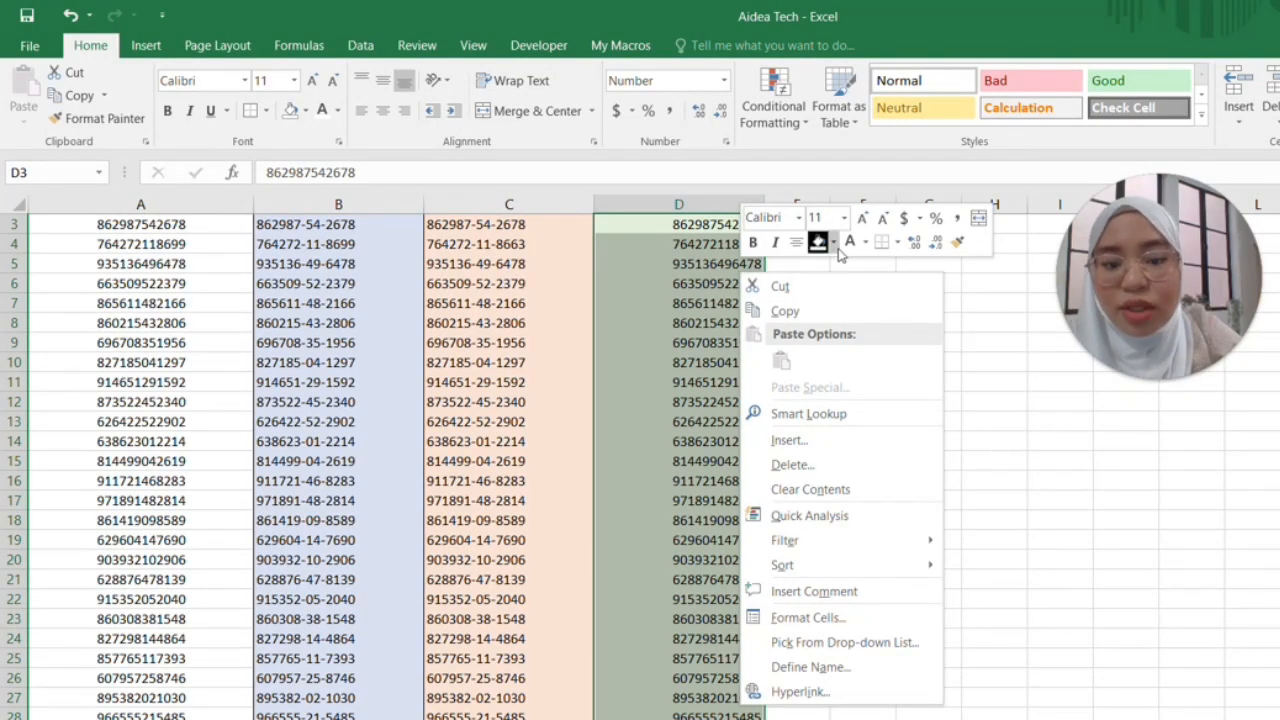
{"action": "left_click", "coordinate": [783, 620]}
{"action": "left_click_drag", "start_coordinate": [752, 367], "coordinate": [697, 104]}
{"action": "left_click", "coordinate": [494, 341]}
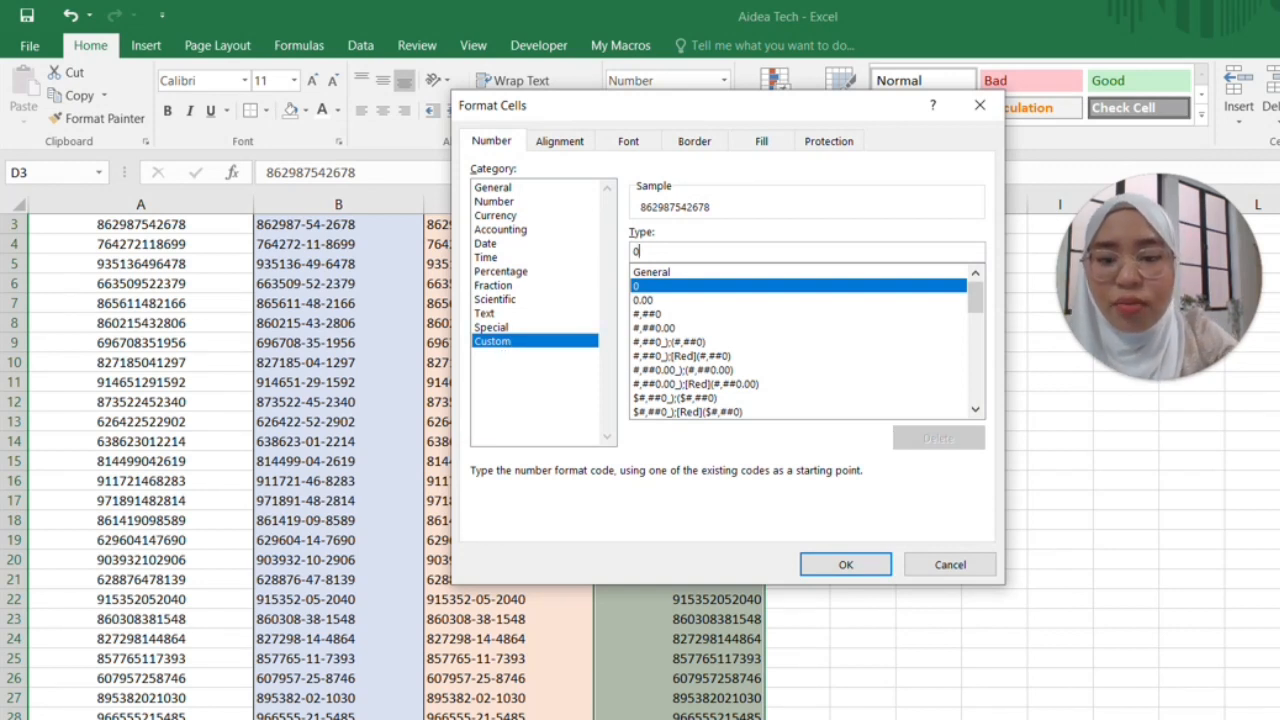
{"action": "type", "text": "00000-00-0000"}
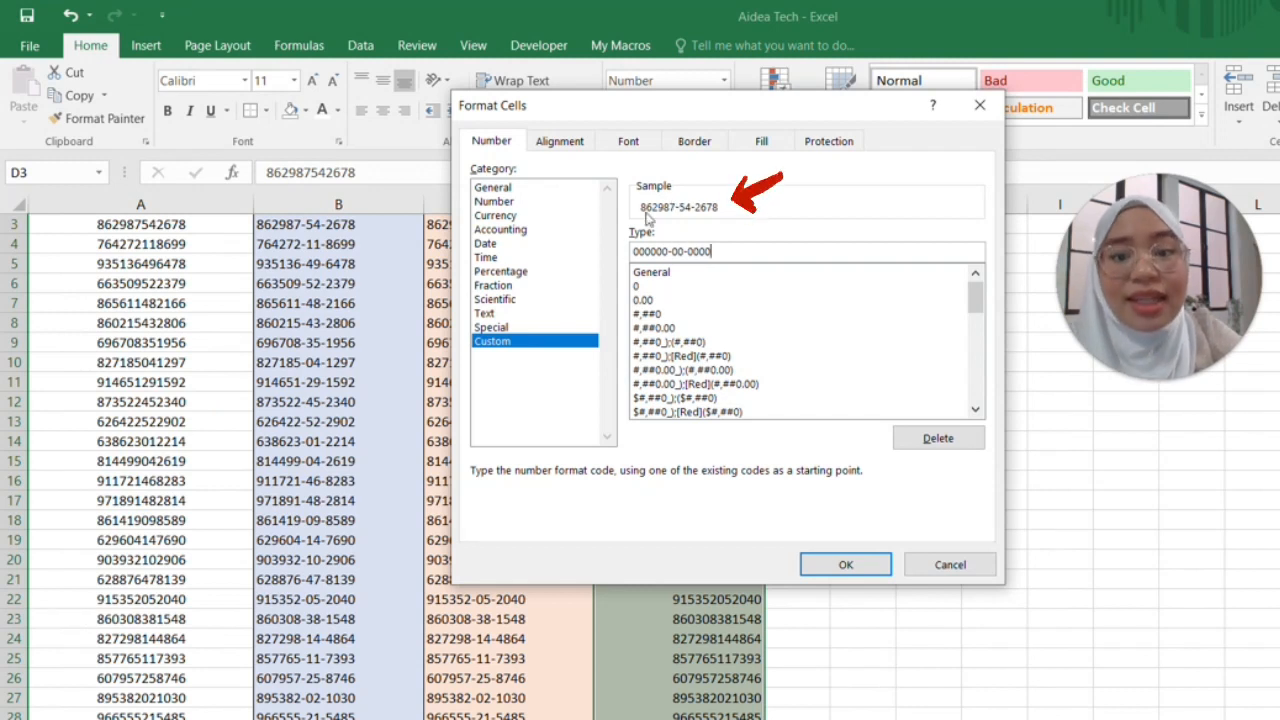
{"action": "left_click", "coordinate": [706, 250]}
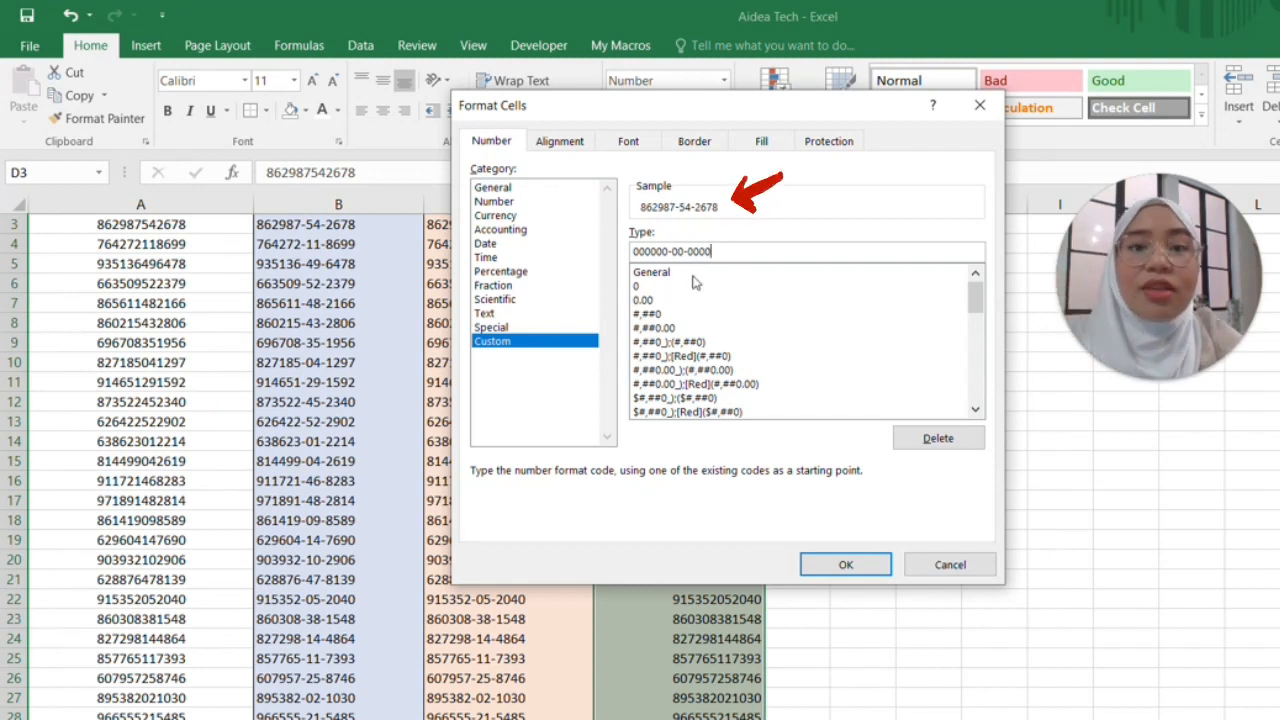
{"action": "left_click", "coordinate": [850, 567]}
{"action": "left_click", "coordinate": [928, 283]}
{"action": "left_click", "coordinate": [690, 264]}
{"action": "scroll", "coordinate": [690, 264], "scroll_direction": "up", "scroll_amount": 1}
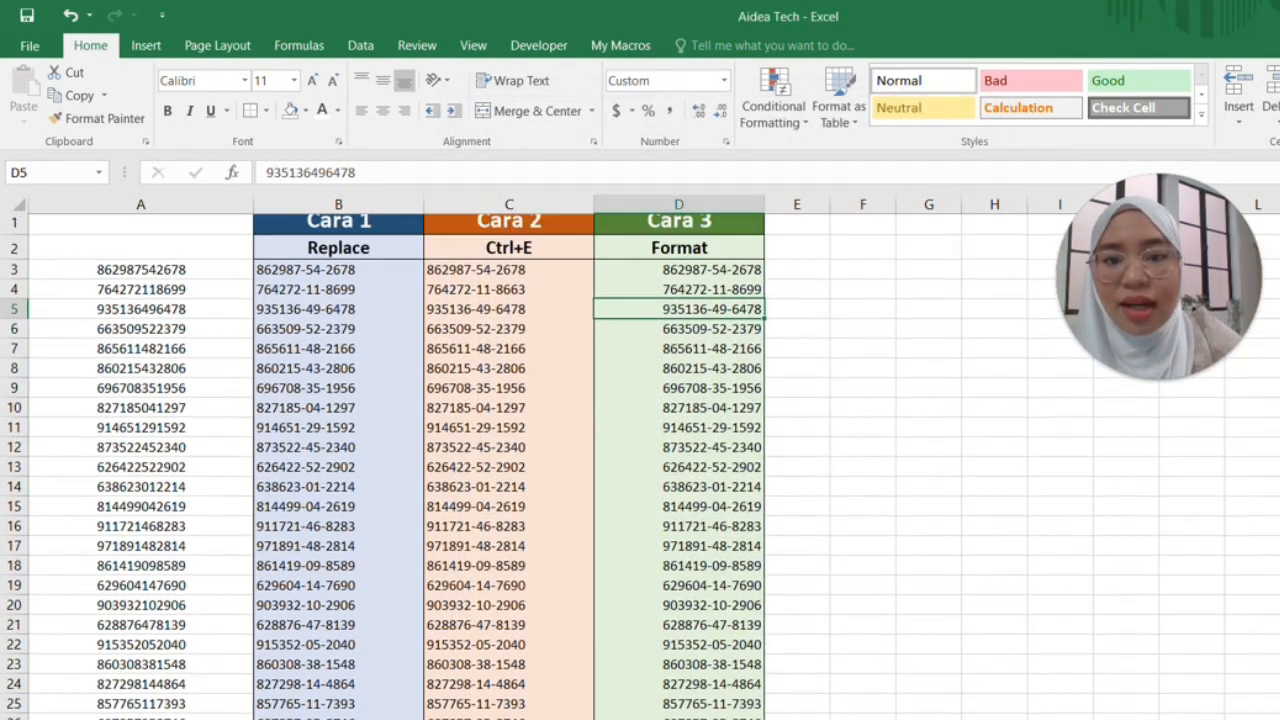
{"action": "key", "text": "Up"}
{"action": "key", "text": "Up"}
{"action": "key", "text": "Up"}
{"action": "key", "text": "Down"}
{"action": "key", "text": "Down"}
{"action": "key", "text": "Down"}
{"action": "key", "text": "Down"}
{"action": "key", "text": "Down"}
{"action": "key", "text": "Down"}
{"action": "key", "text": "Down"}
{"action": "key", "text": "Down"}
{"action": "key", "text": "Up"}
{"action": "key", "text": "Up"}
{"action": "key", "text": "Up"}
{"action": "key", "text": "Up"}
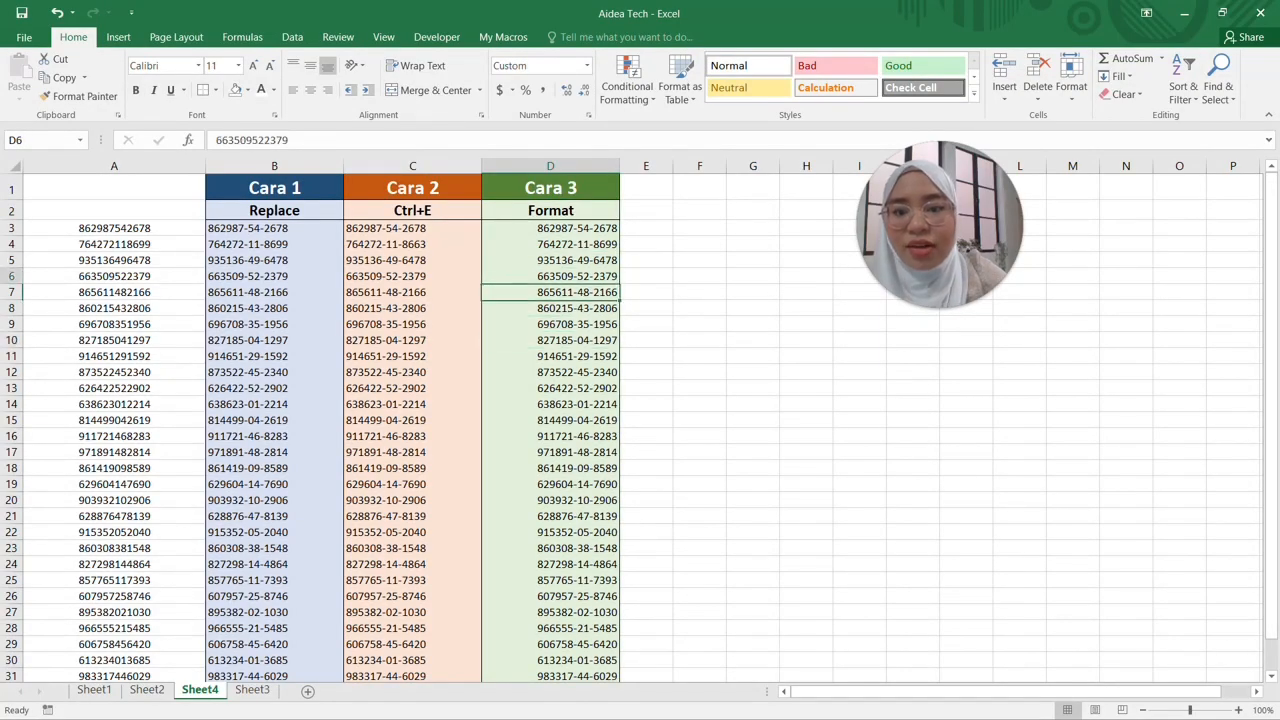
{"action": "key", "text": "Up"}
{"action": "key", "text": "Up"}
{"action": "key", "text": "Up"}
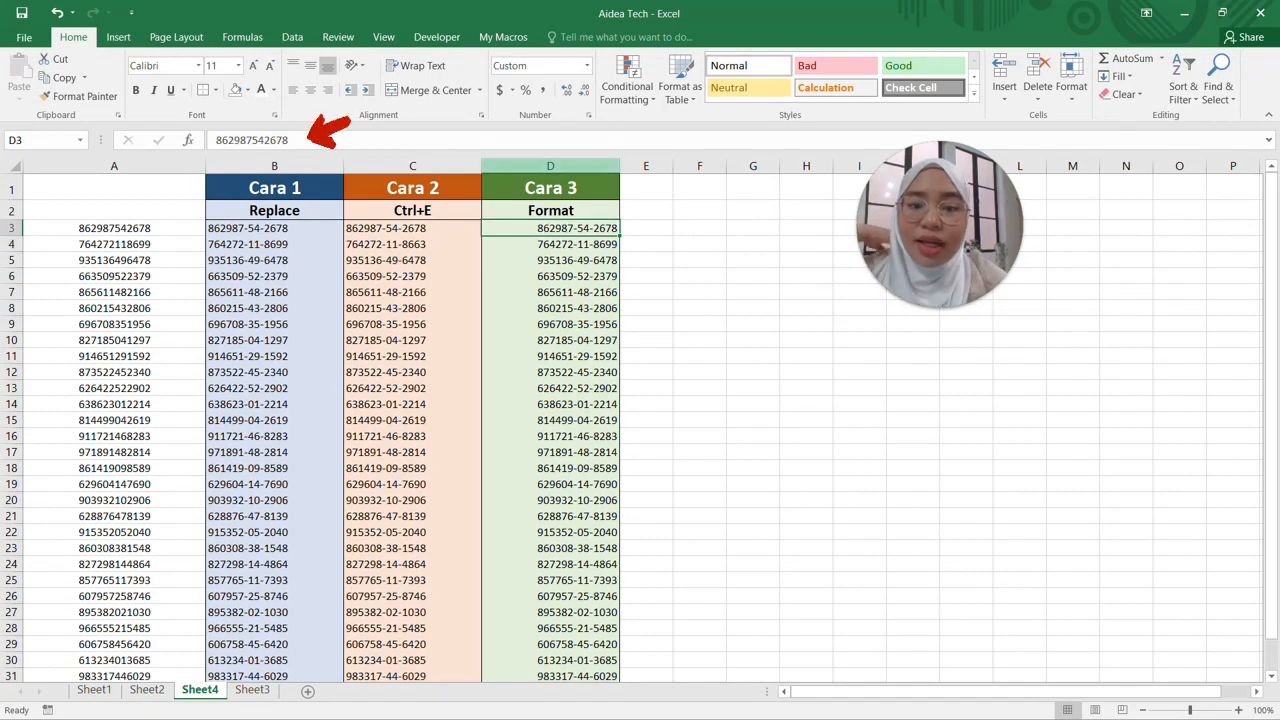
{"action": "left_click", "coordinate": [550, 166]}
{"action": "left_click", "coordinate": [550, 228]}
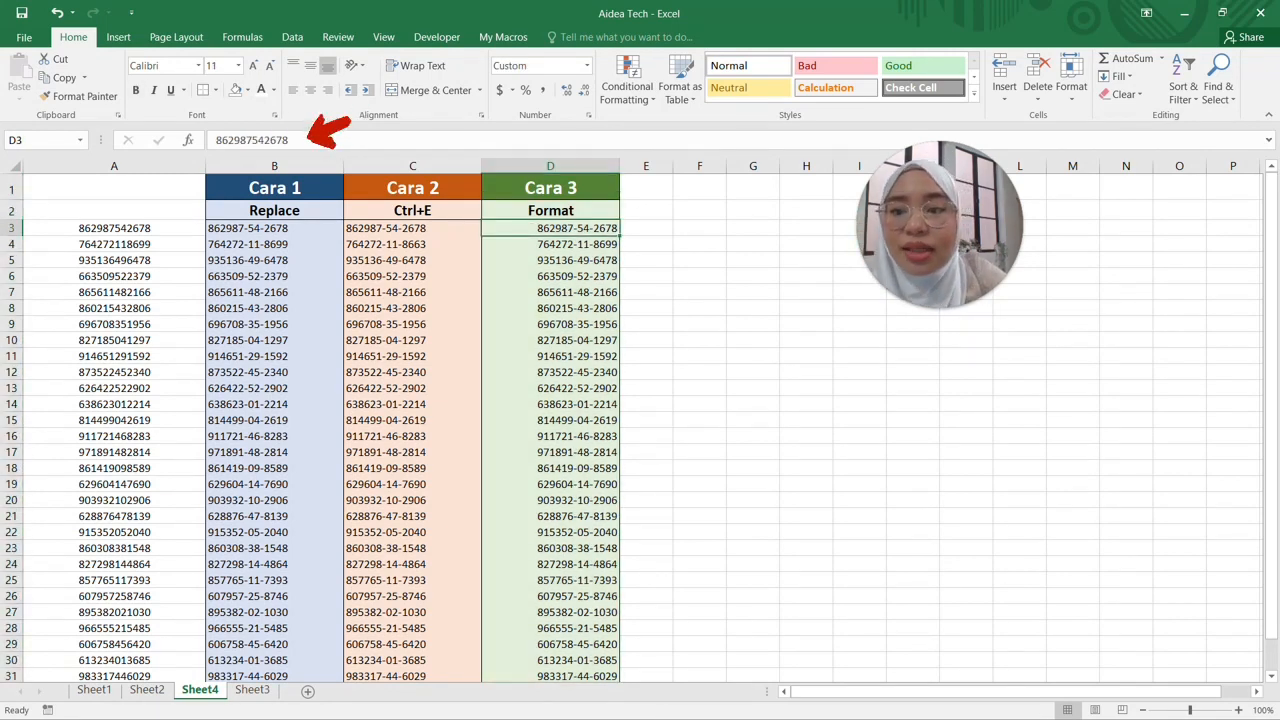
{"action": "key", "text": "F2"}
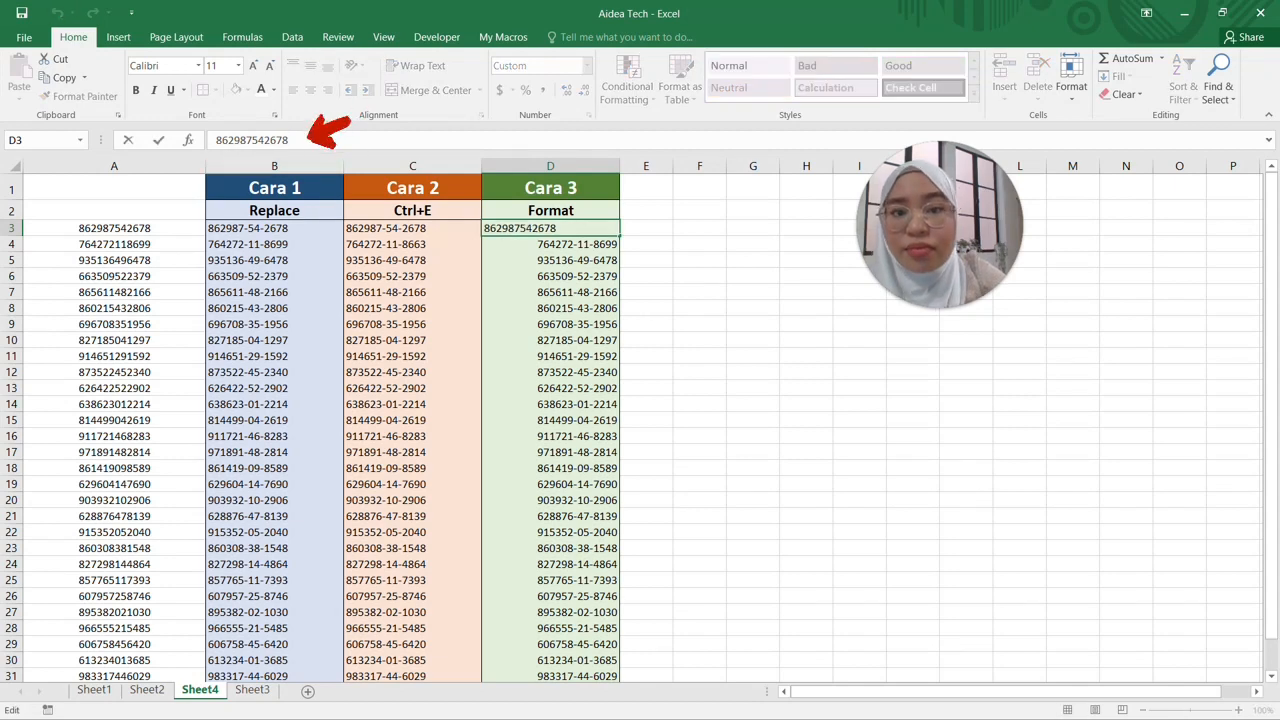
{"action": "key", "text": "Escape"}
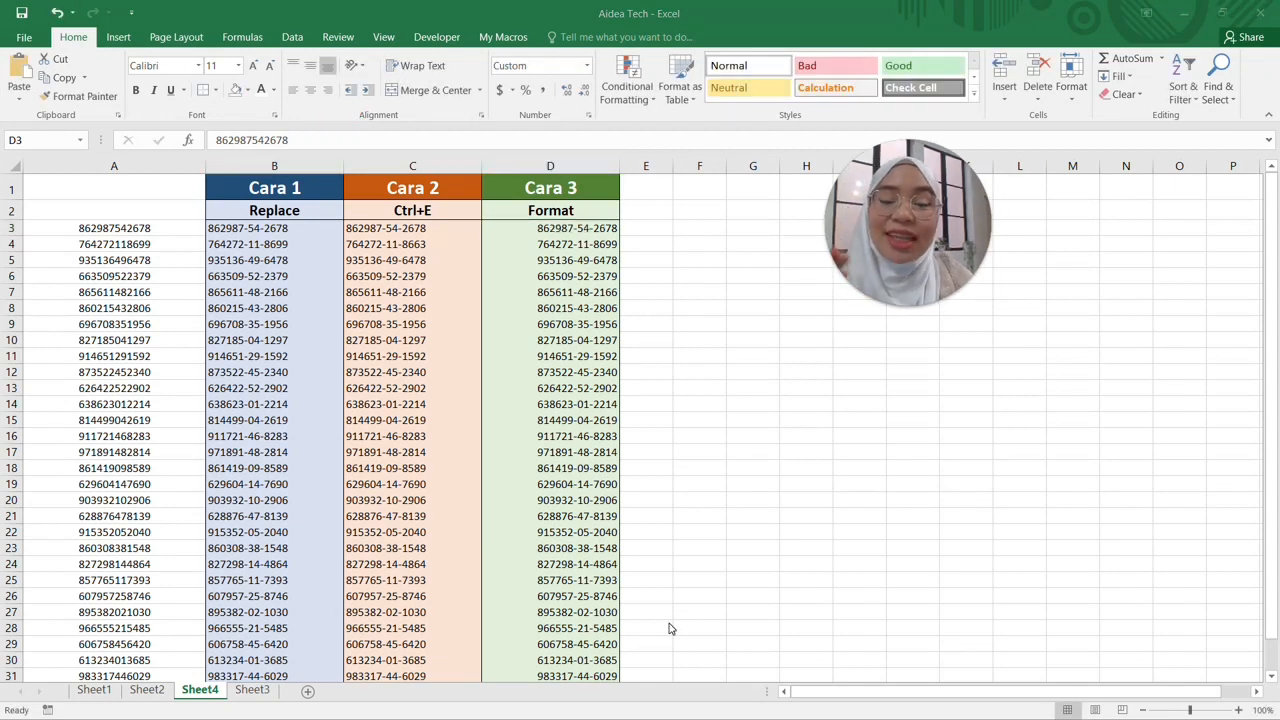